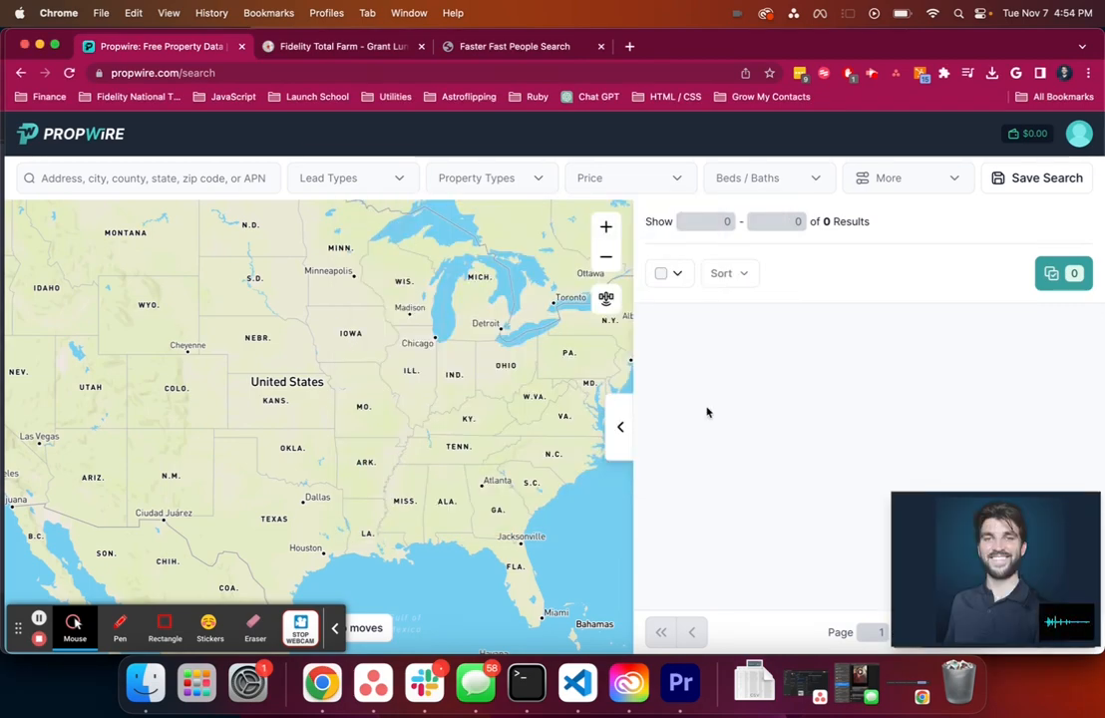
Examine the property map of the Southern California coast around Redondo Beach, Torrance, Rolling Hills Estates and Long Beach
left_click_drag(189, 407, 496, 369)
scroll(278, 444, "up", 3)
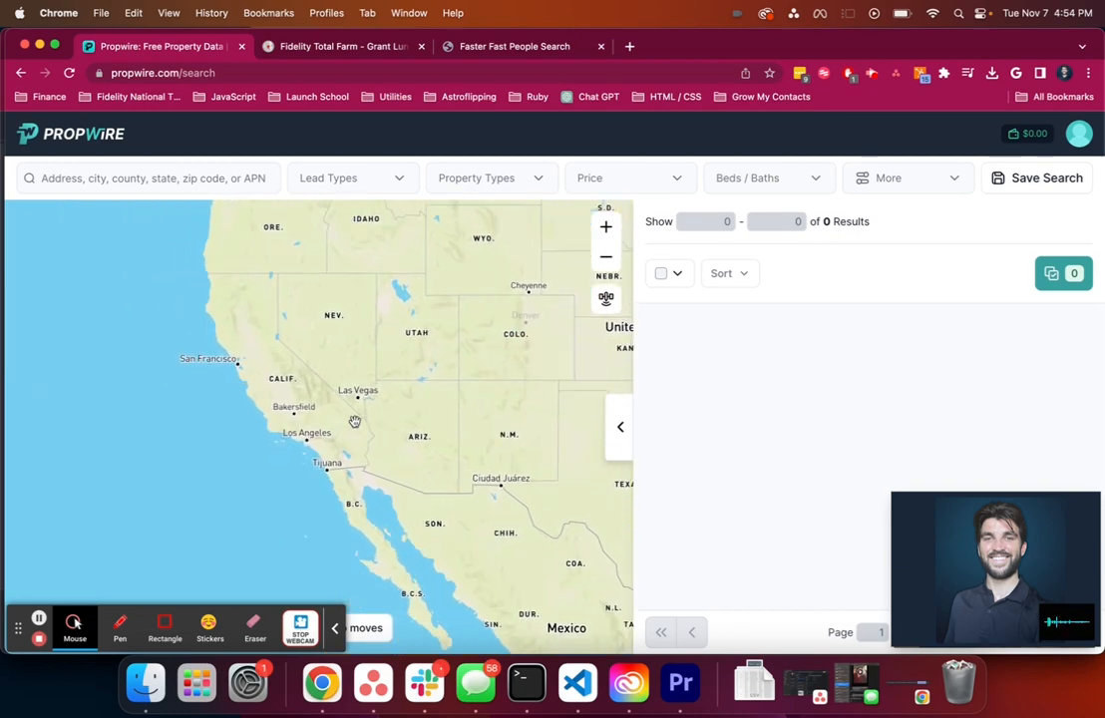
left_click(350, 46)
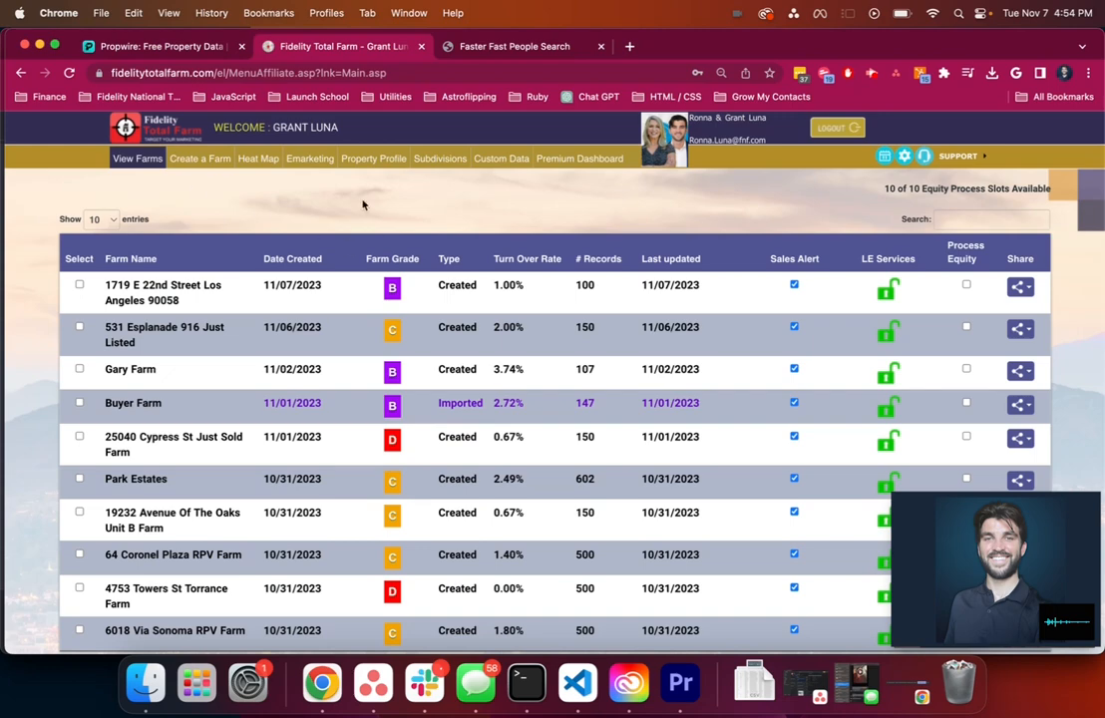
left_click(193, 46)
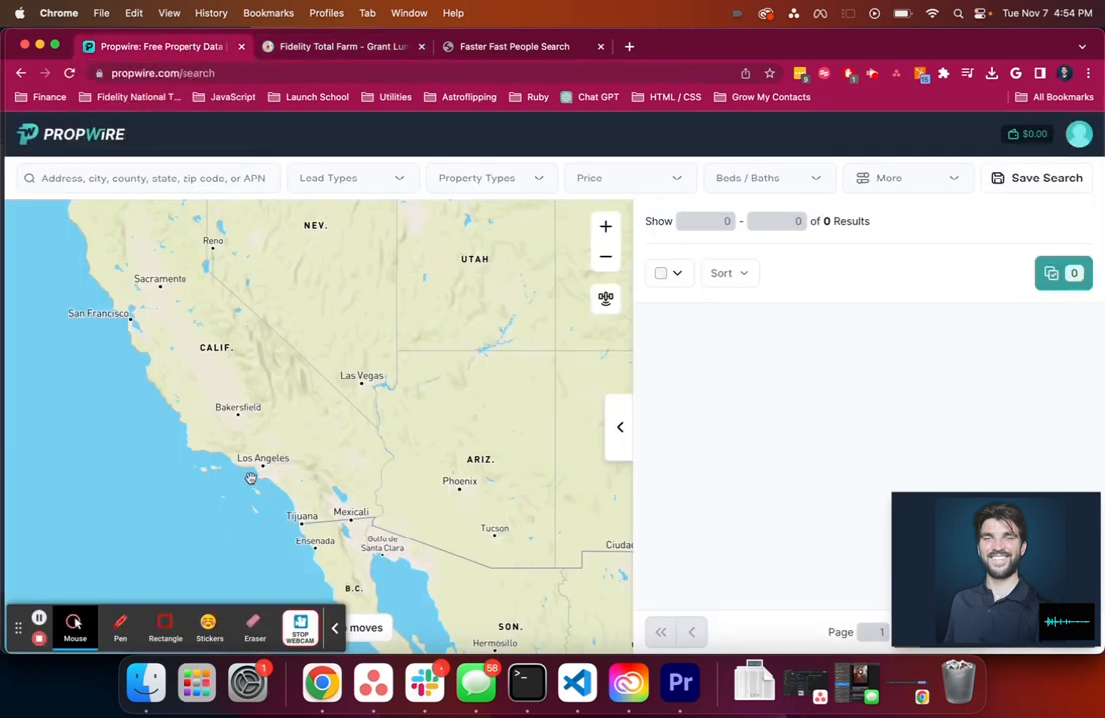
scroll(251, 478, "up", 5)
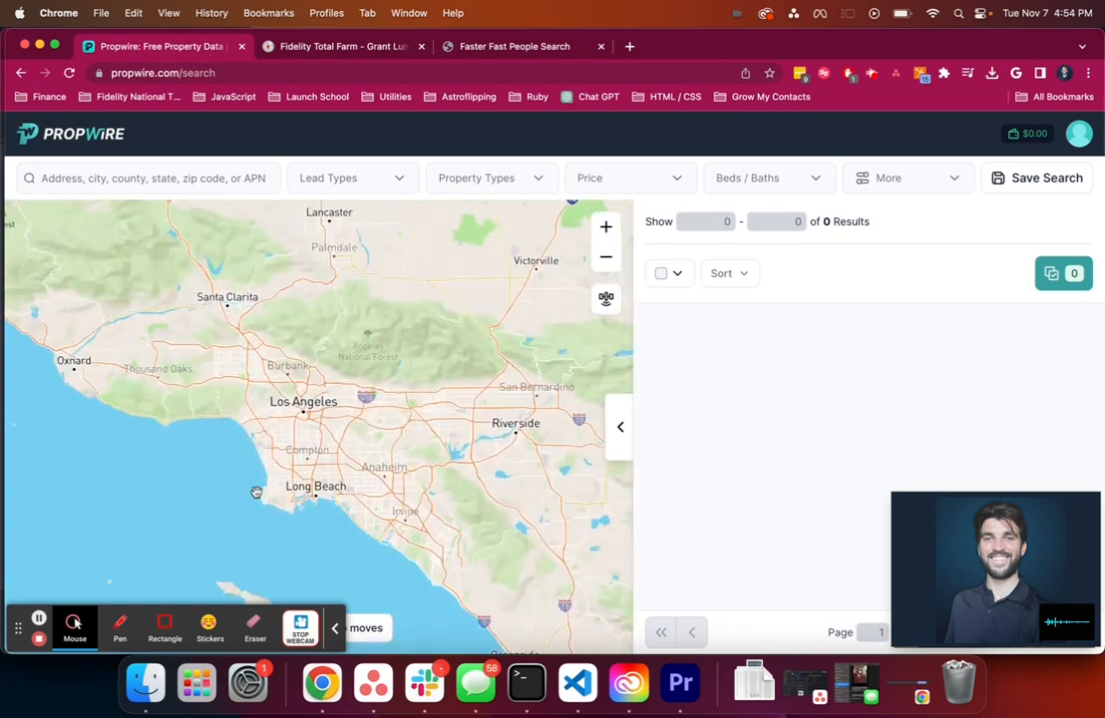
scroll(256, 491, "up", 6)
left_click_drag(293, 429, 434, 463)
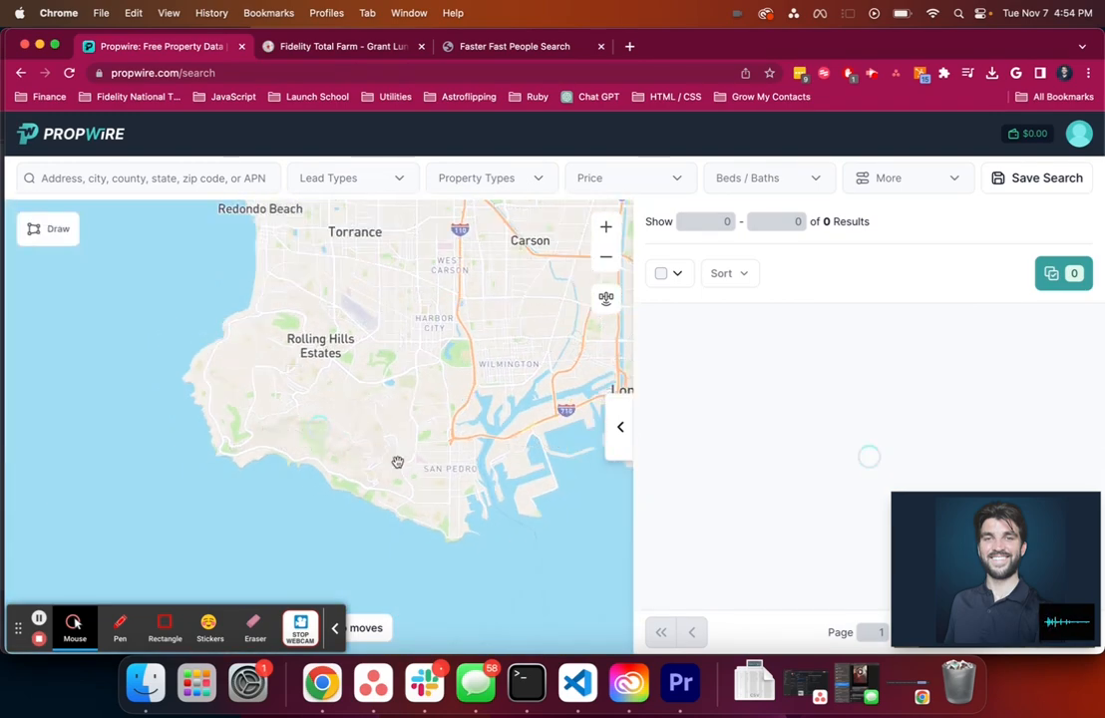
scroll(397, 462, "down", 1)
left_click_drag(506, 481, 470, 478)
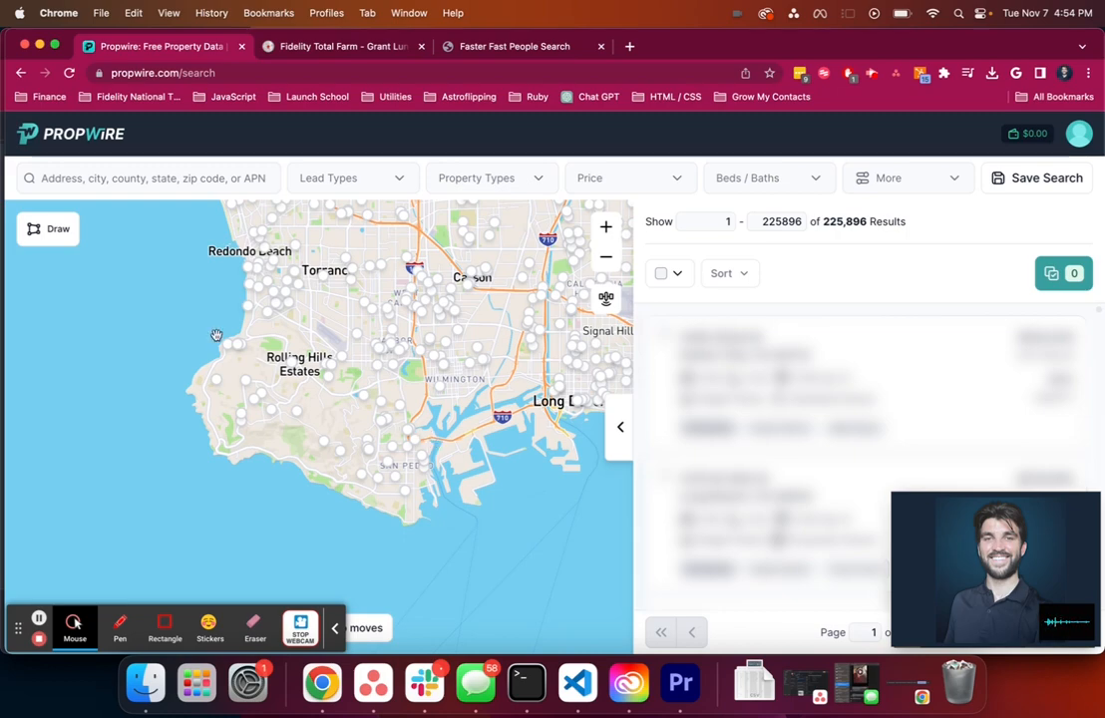
left_click_drag(342, 336, 321, 352)
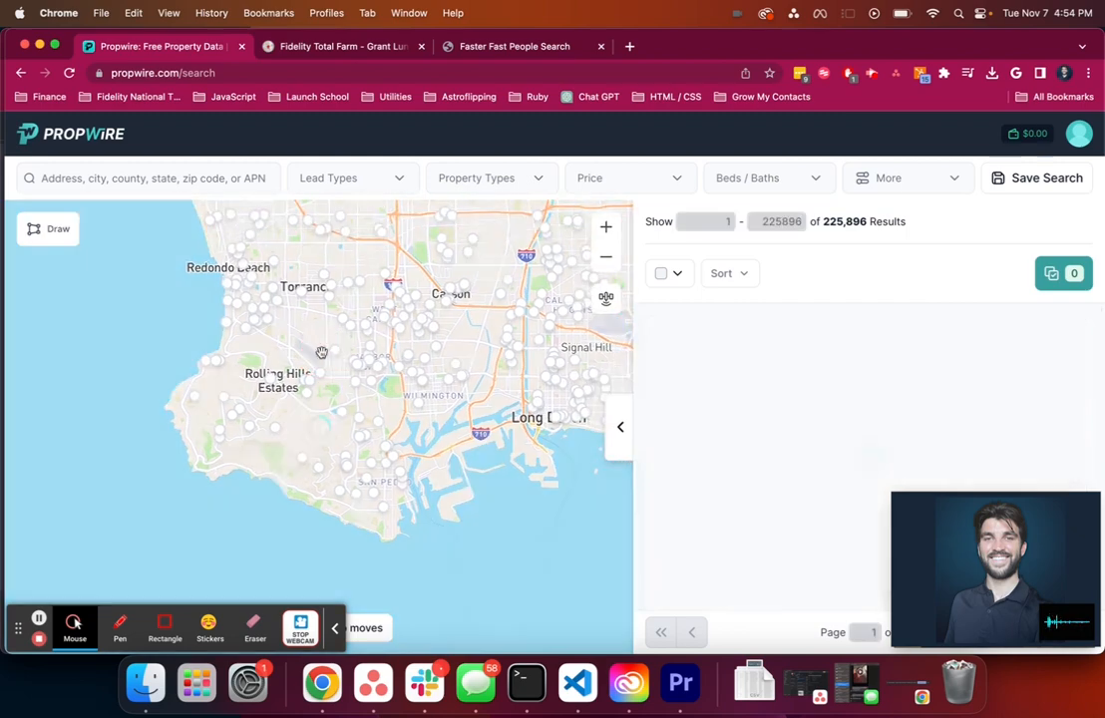
Try limiting the property search to the county of Los Angeles, CA, and remove that location filter again
left_click(92, 176)
type("los angel")
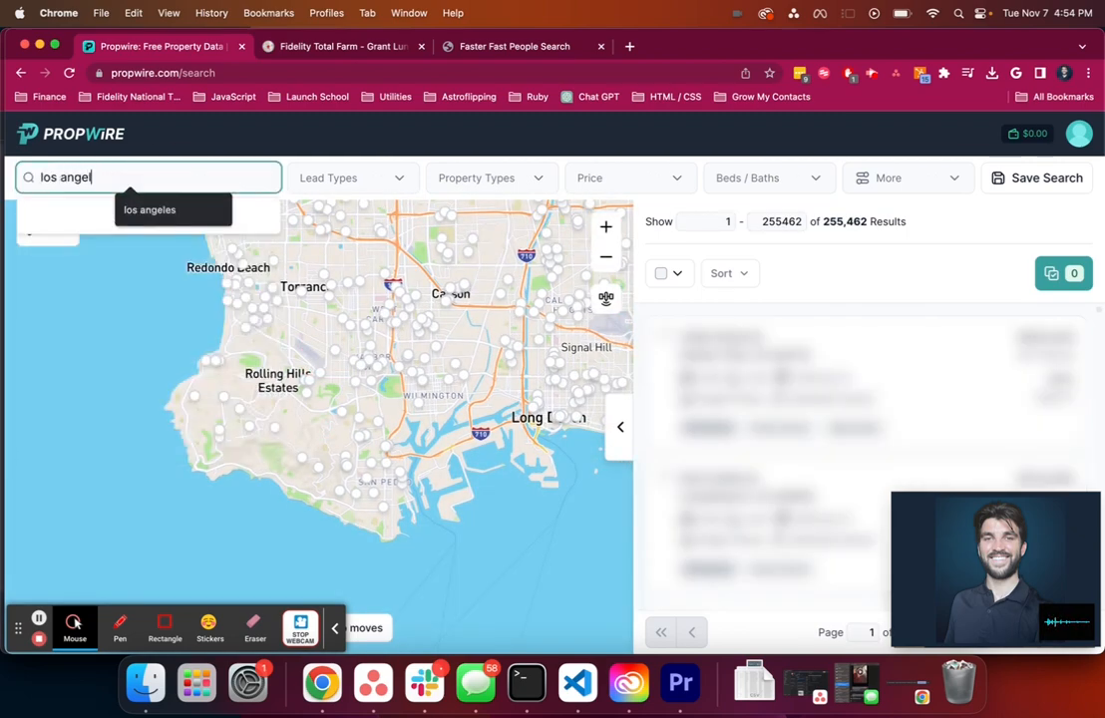
type("es")
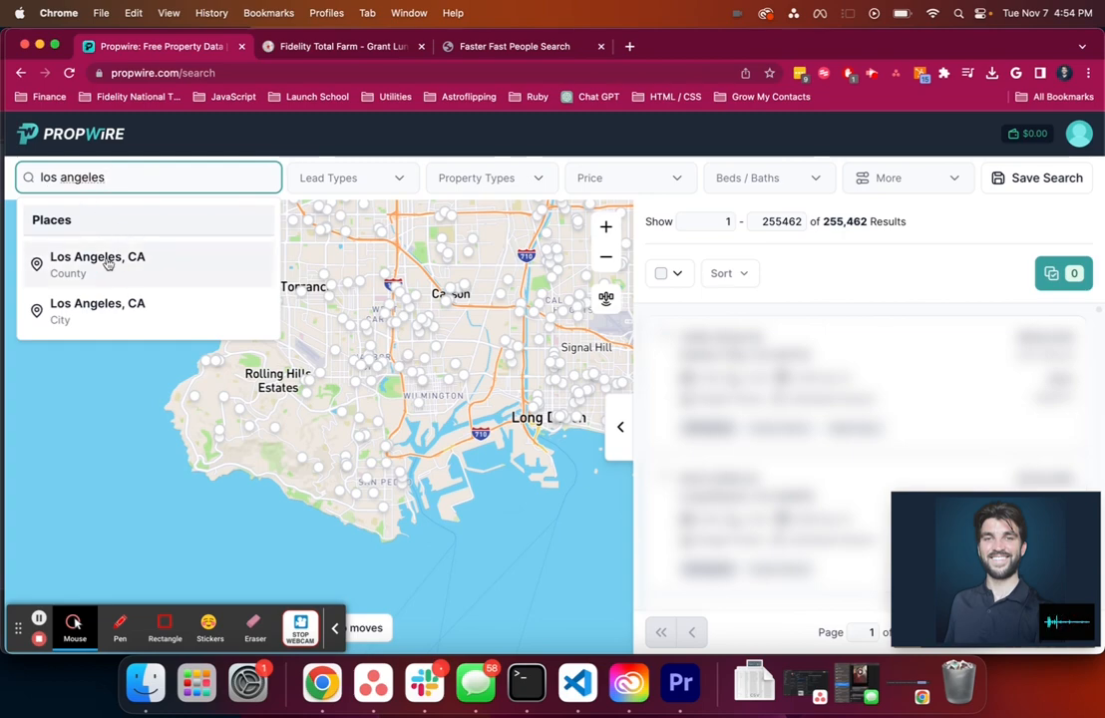
left_click(97, 259)
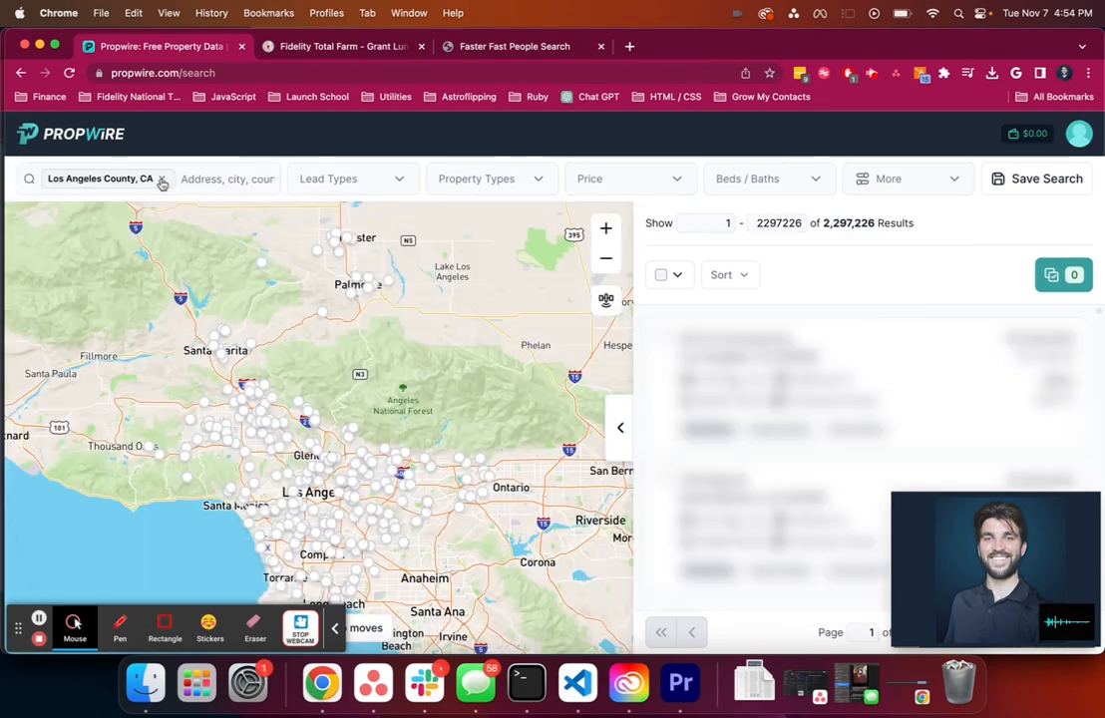
left_click_drag(290, 479, 284, 364)
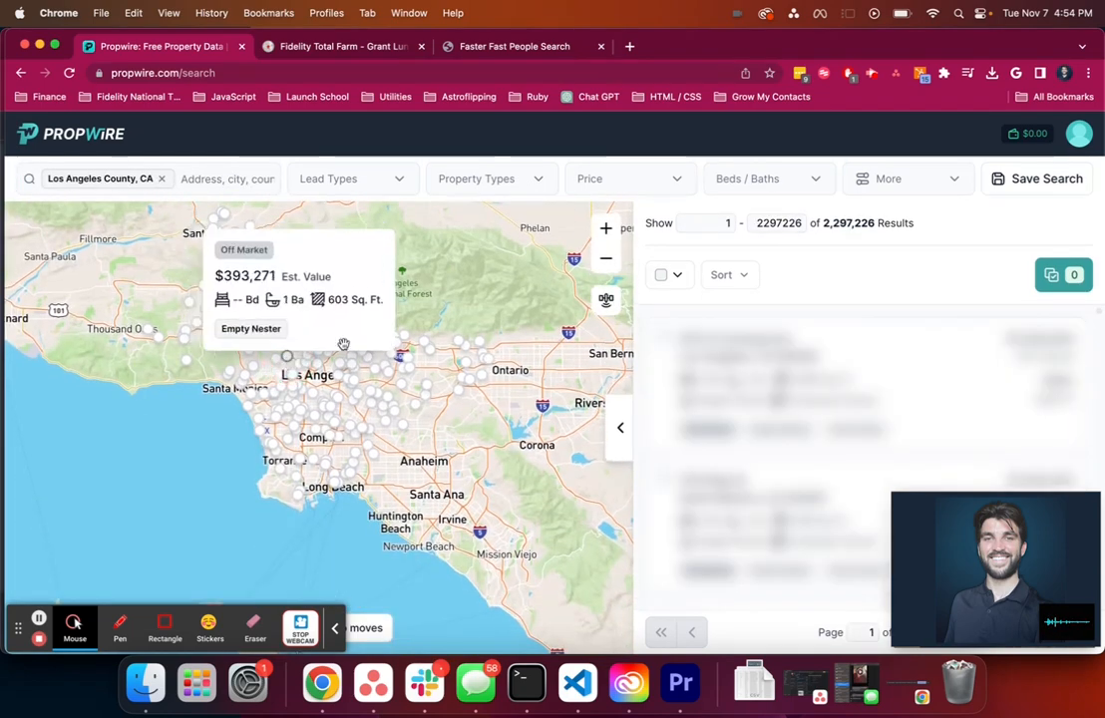
left_click(162, 181)
Draw a custom search boundary on the map enclosing the coast from Redondo Beach and Torrance down past Rolling Hills Estates and San Pedro
scroll(289, 440, "up", 5)
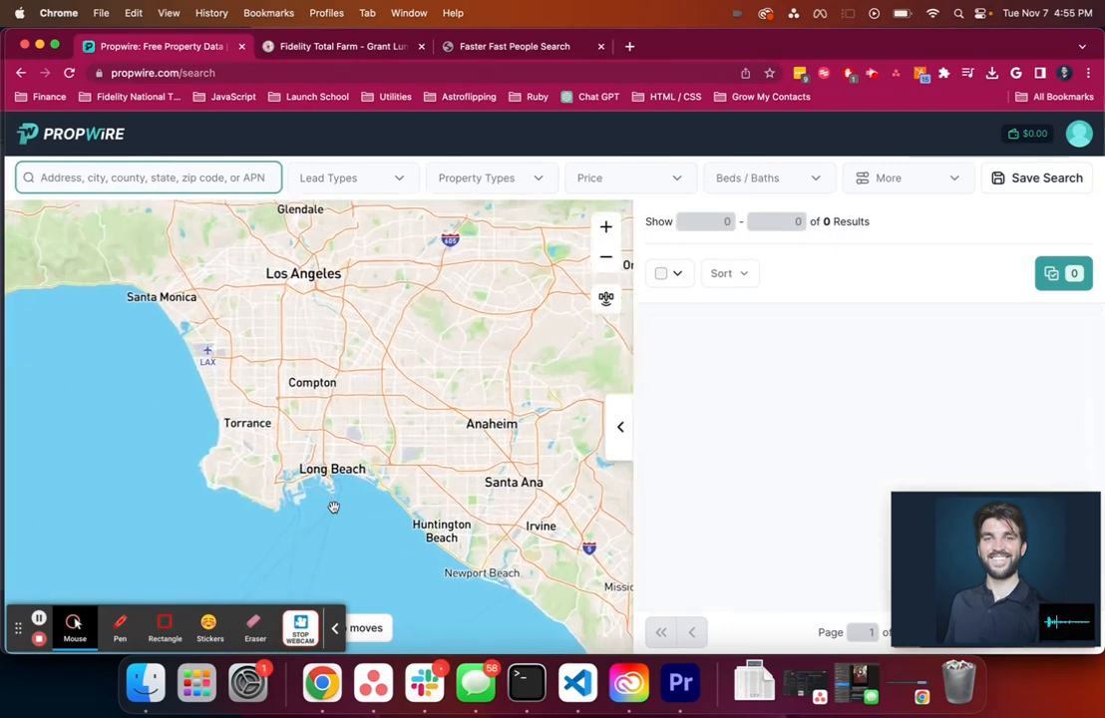
scroll(231, 523, "up", 2)
left_click_drag(196, 469, 351, 461)
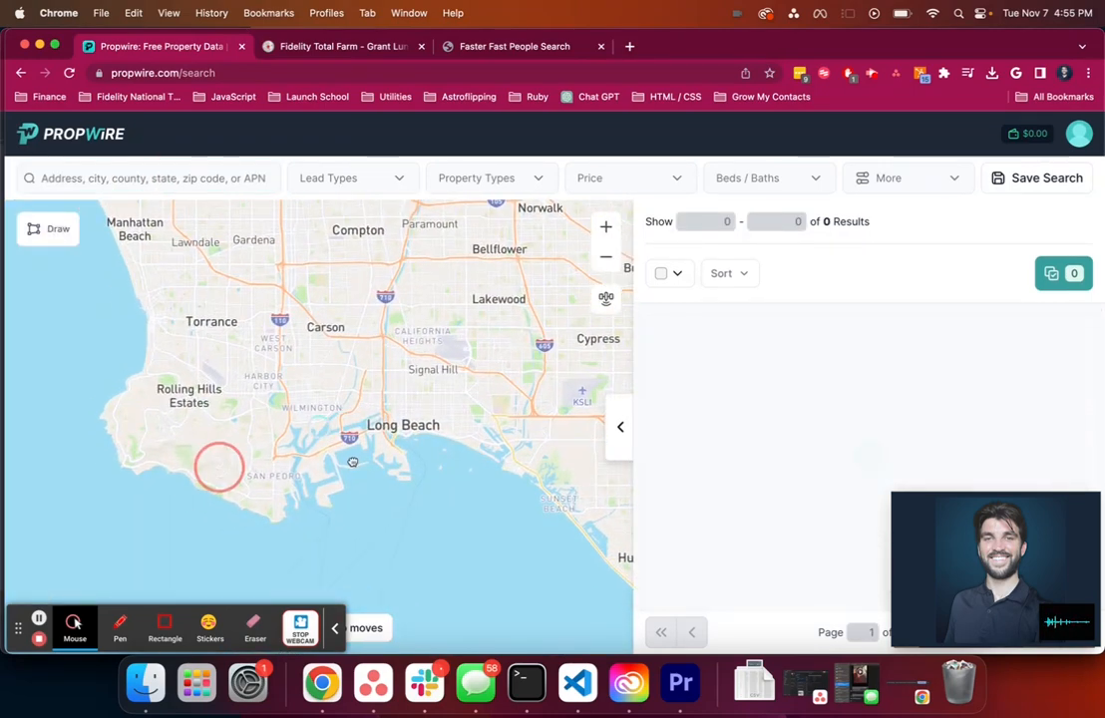
left_click(27, 229)
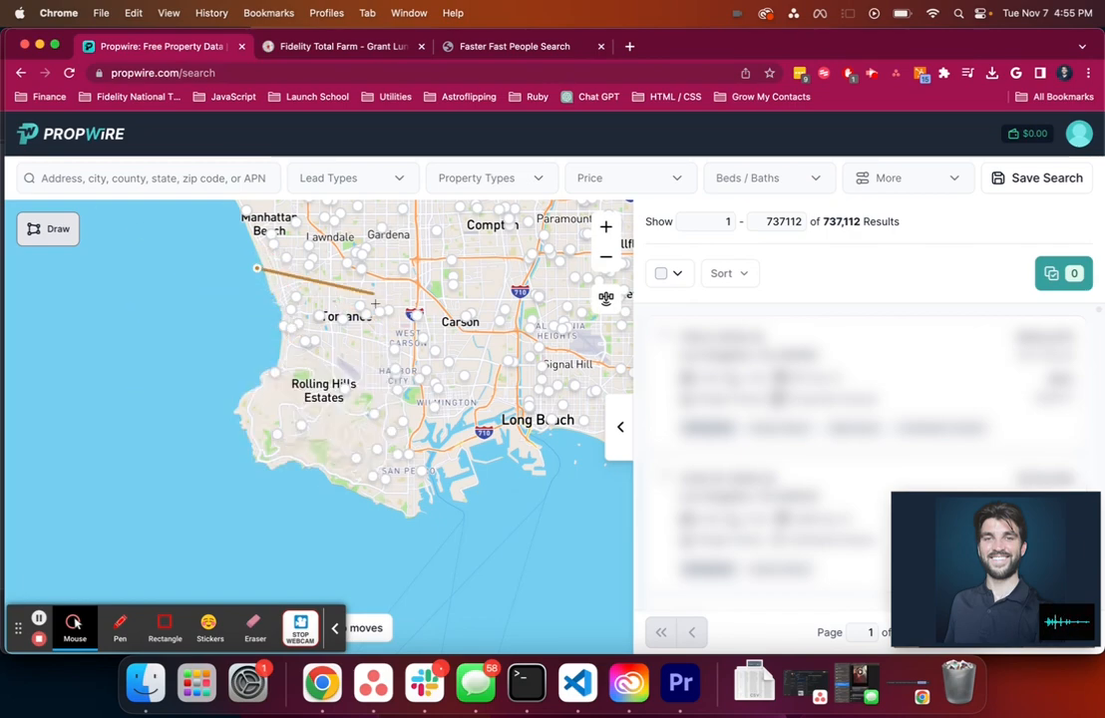
left_click(207, 501)
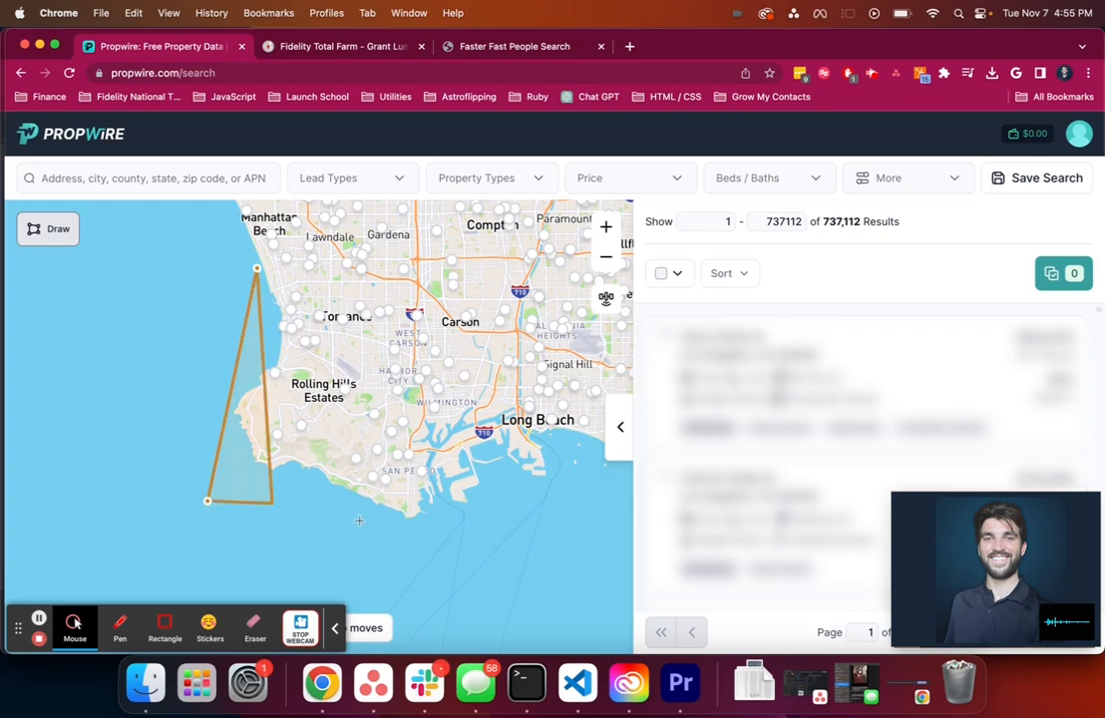
left_click(491, 552)
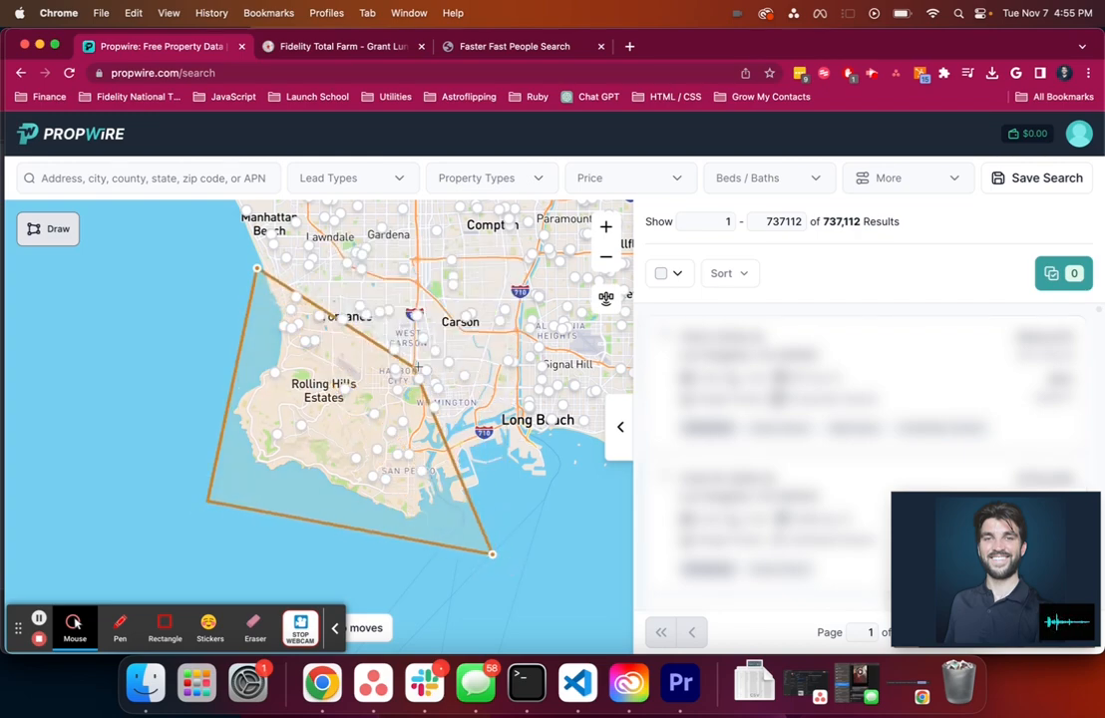
double_click(413, 287)
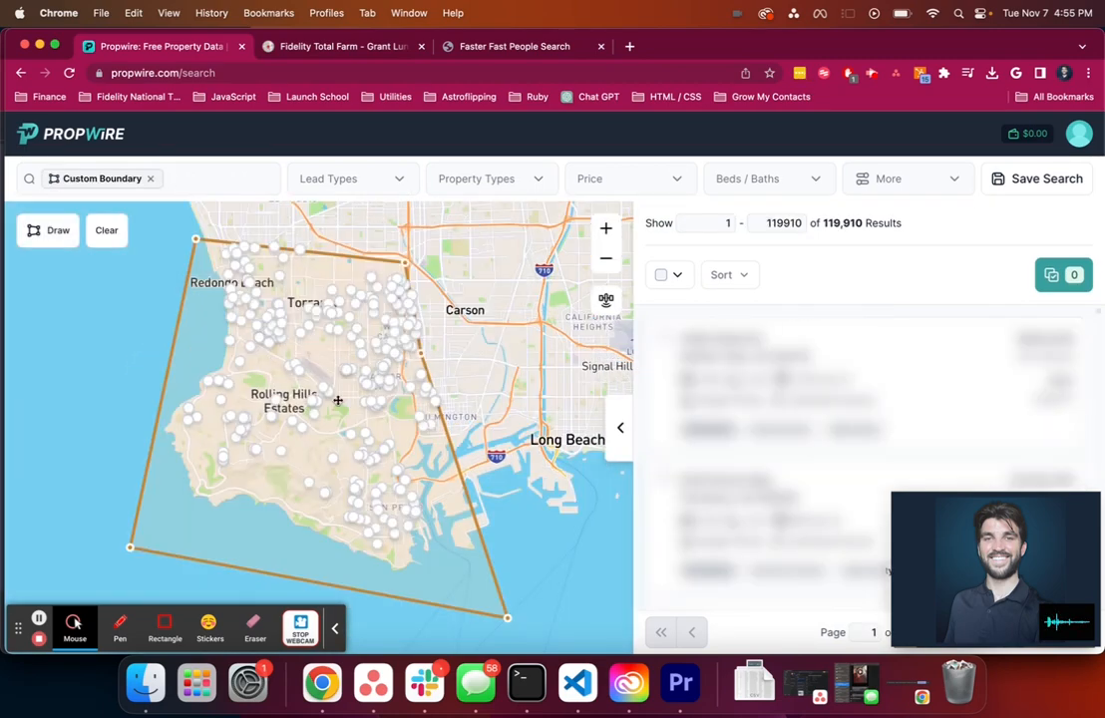
double_click(841, 222)
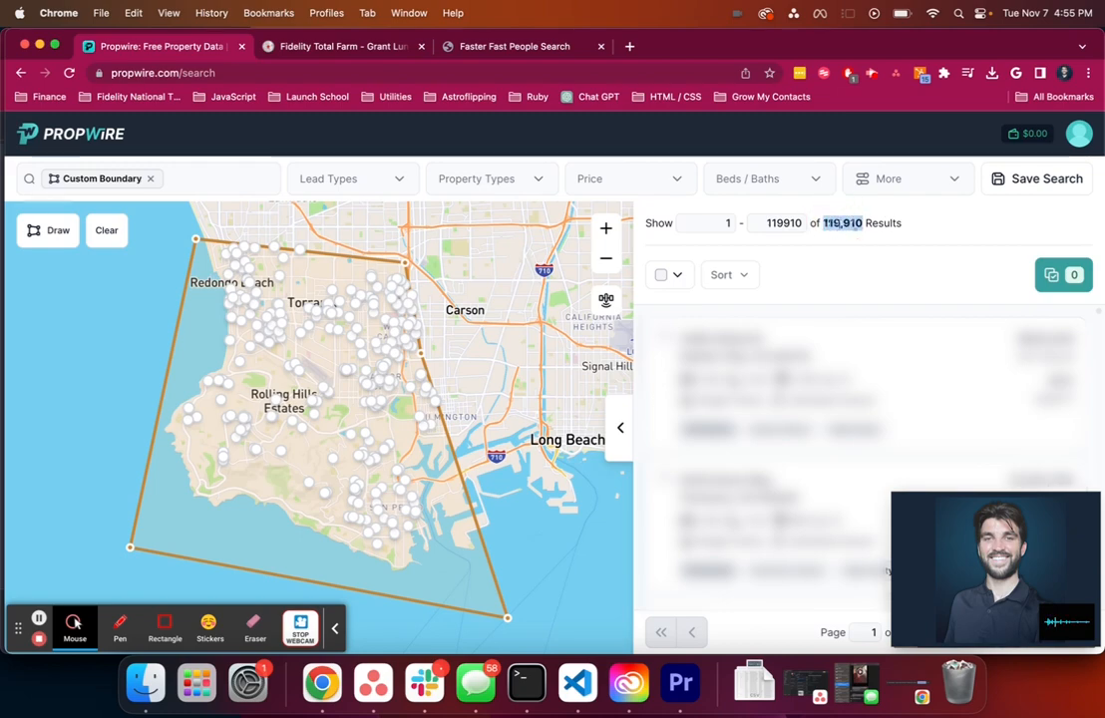
left_click(900, 226)
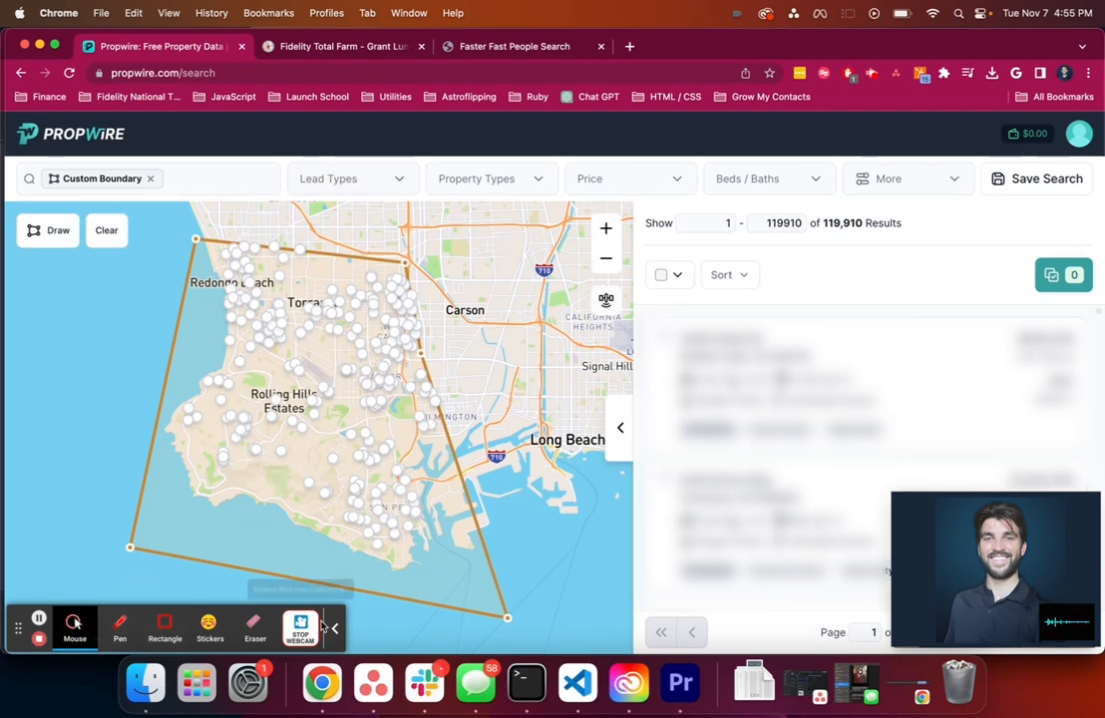
left_click(86, 623)
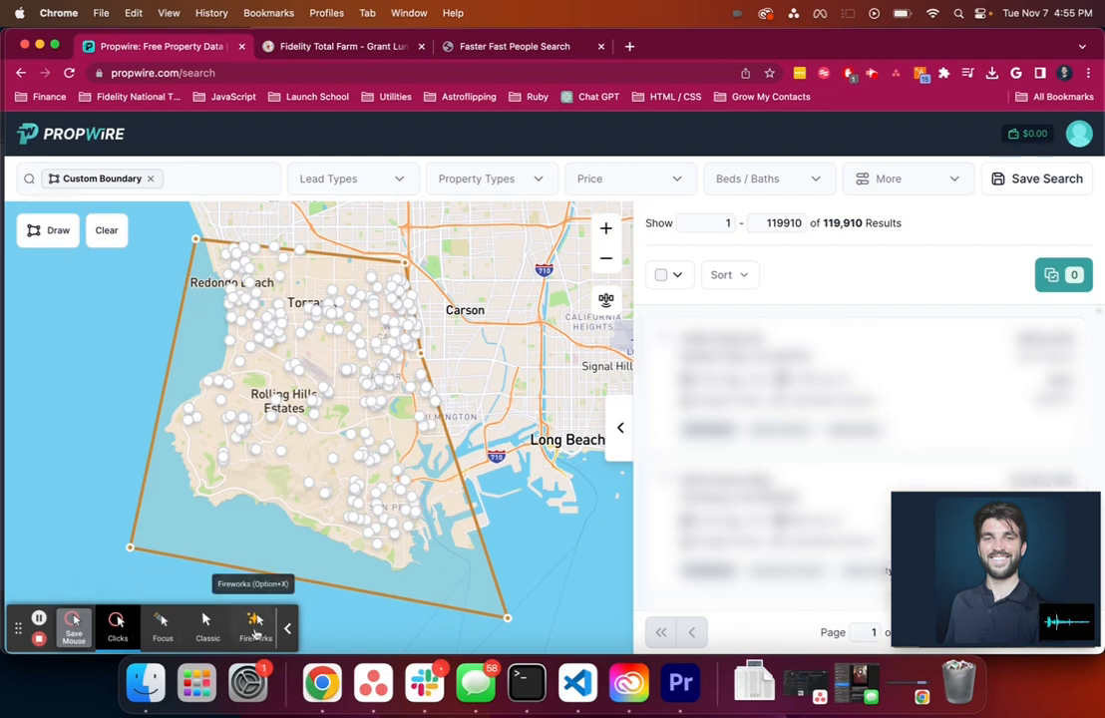
left_click(161, 624)
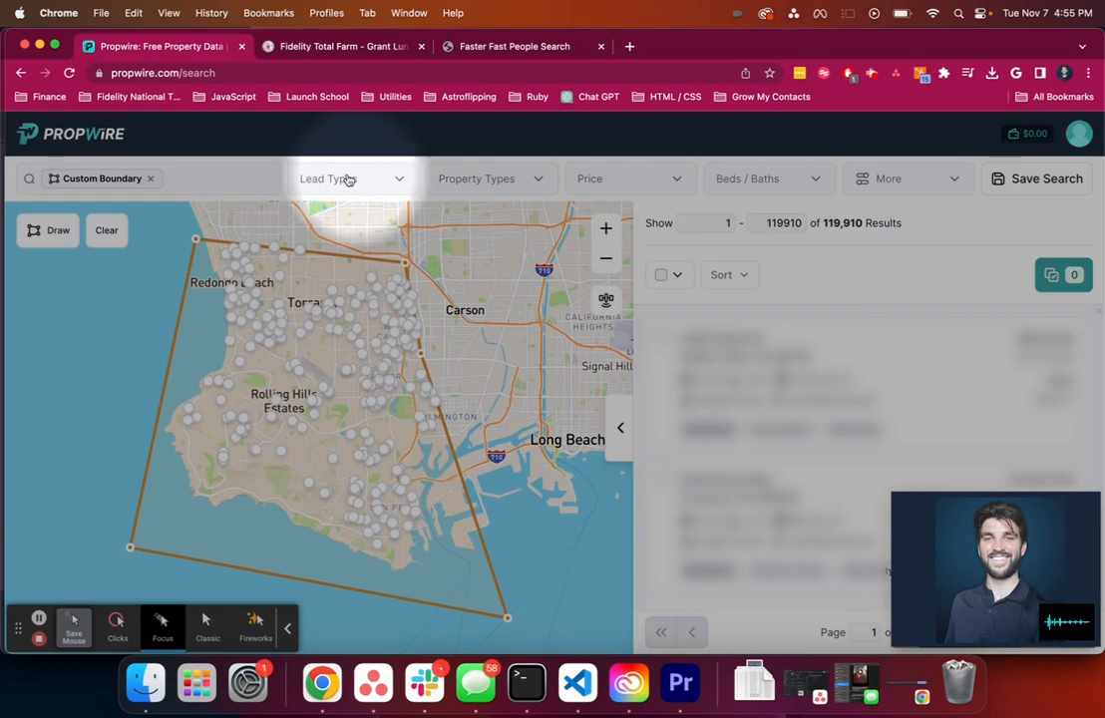
Review the available lead types and filter the properties within the custom boundary to Preforeclosures
left_click(387, 179)
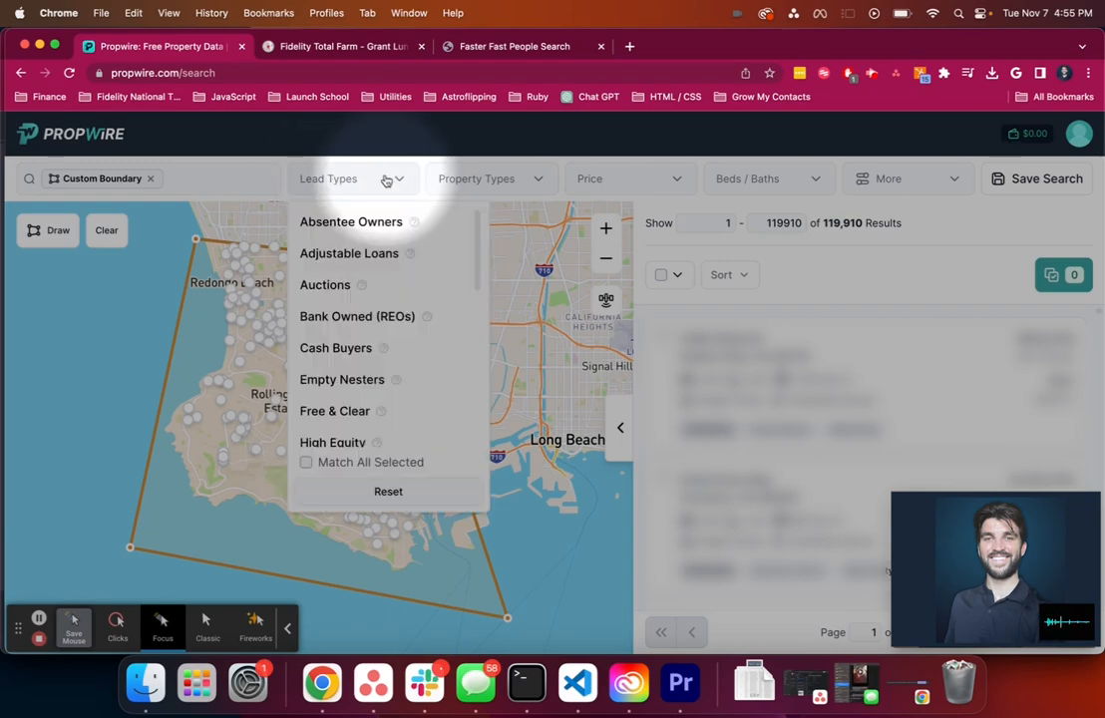
scroll(375, 229, "down", 1)
scroll(375, 233, "up", 1)
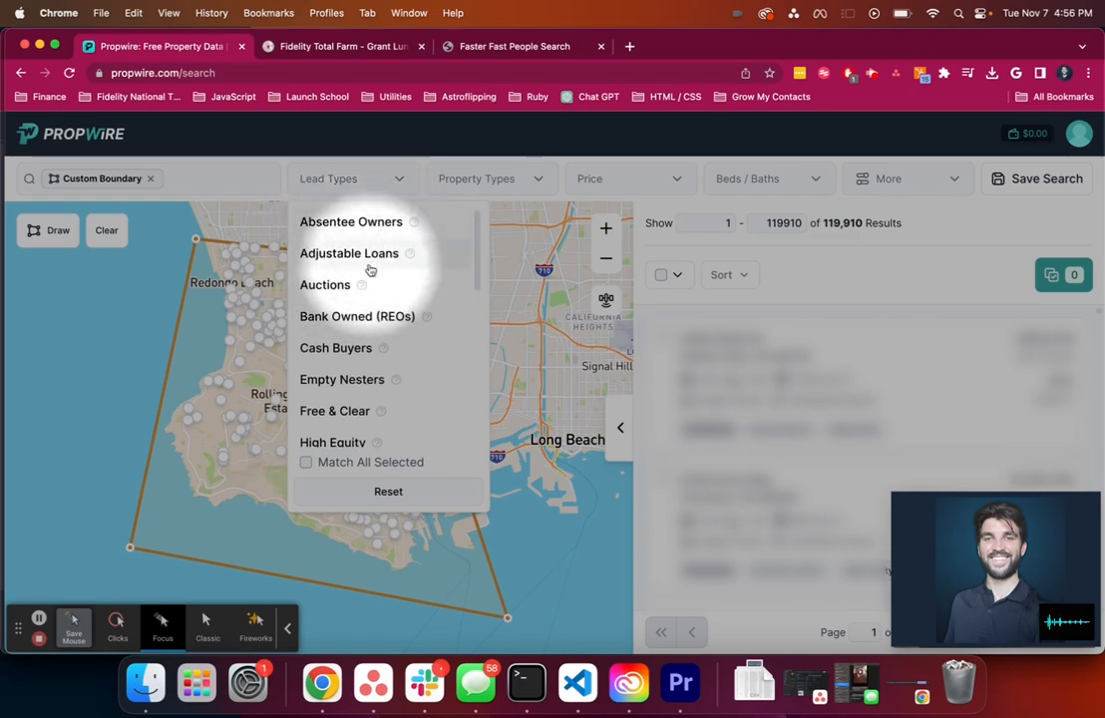
scroll(370, 269, "down", 1)
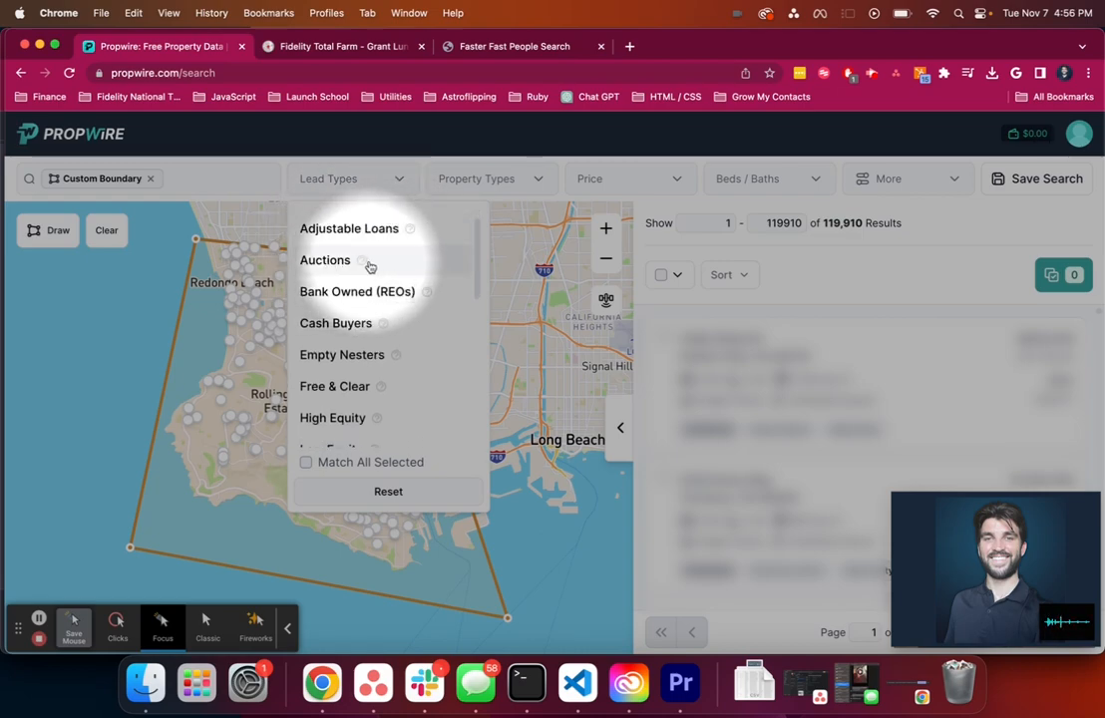
scroll(339, 254, "down", 2)
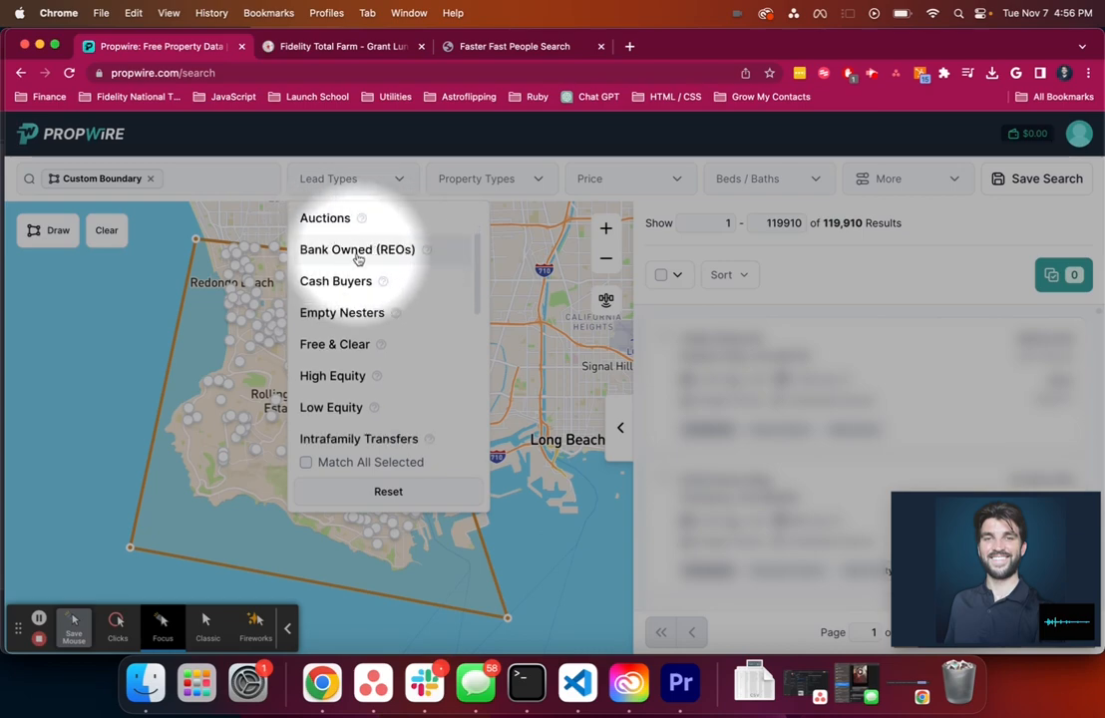
scroll(335, 249, "down", 2)
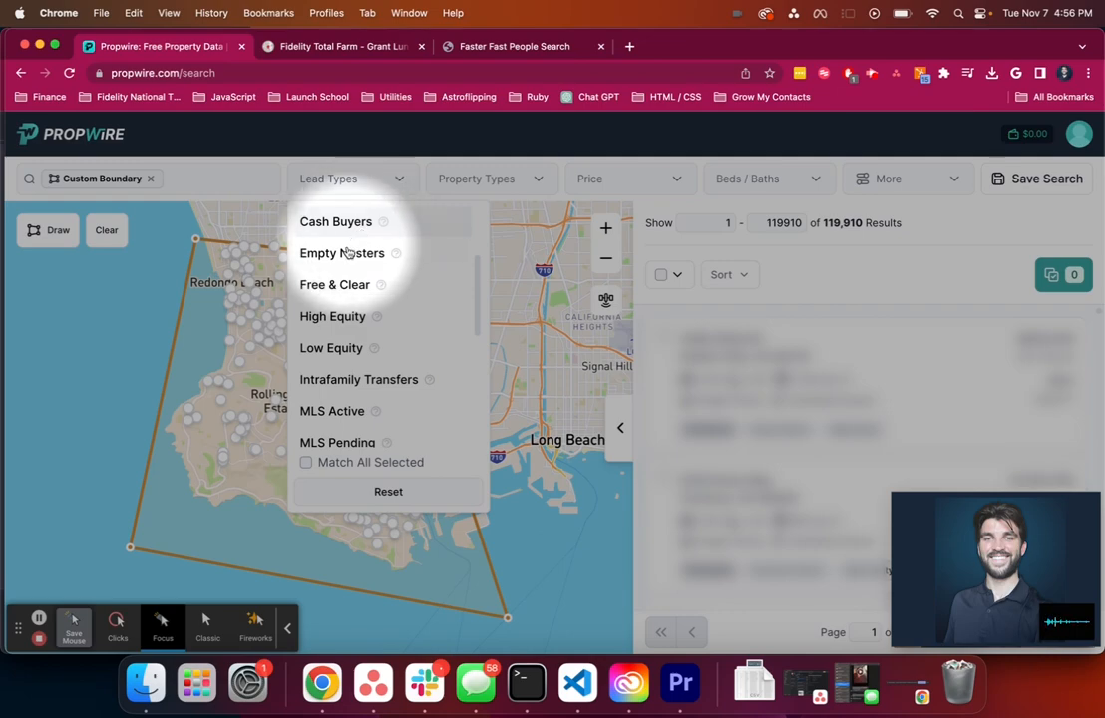
scroll(352, 259, "down", 3)
scroll(347, 261, "down", 1)
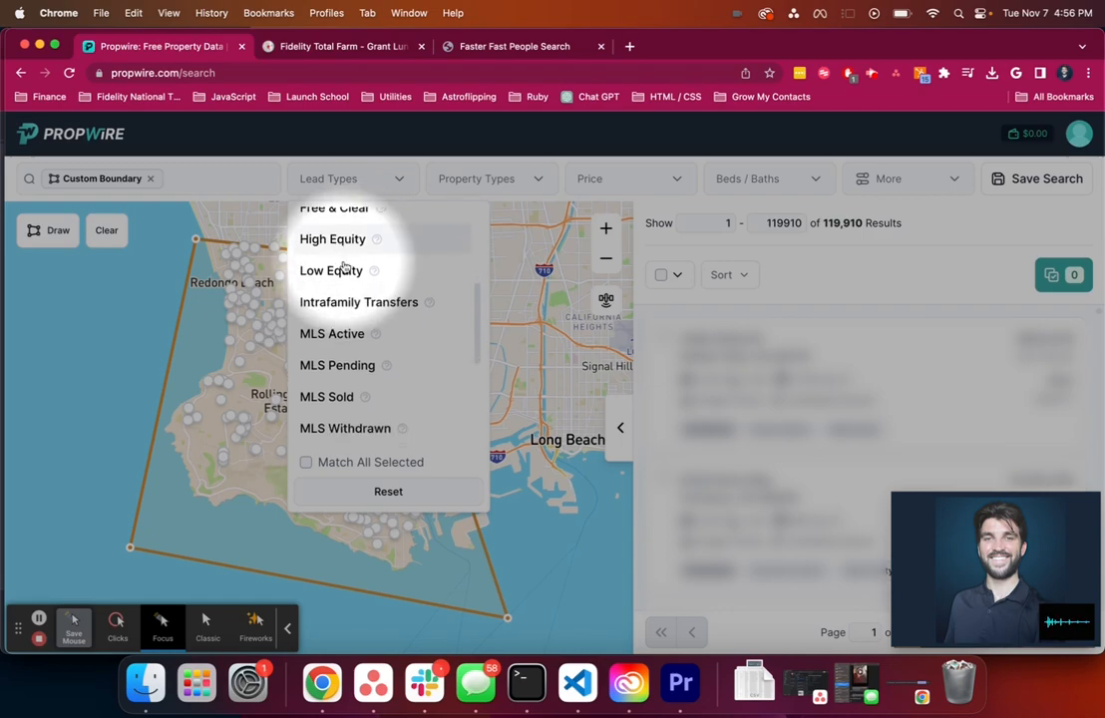
mouse_move(429, 305)
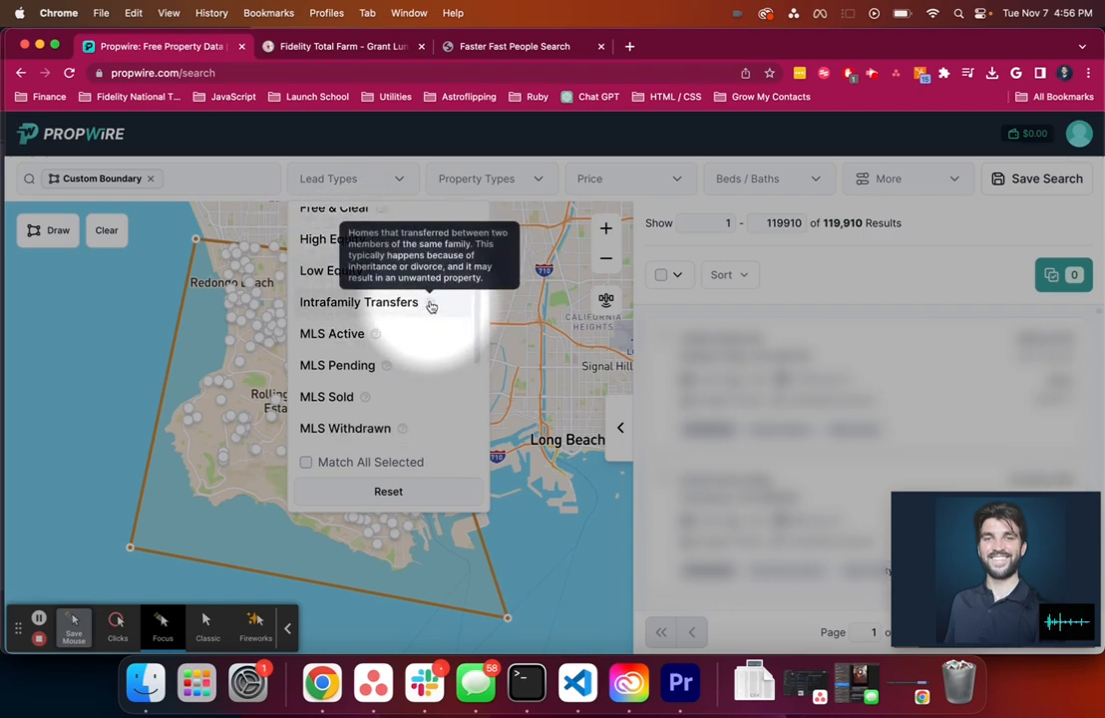
scroll(431, 306, "down", 5)
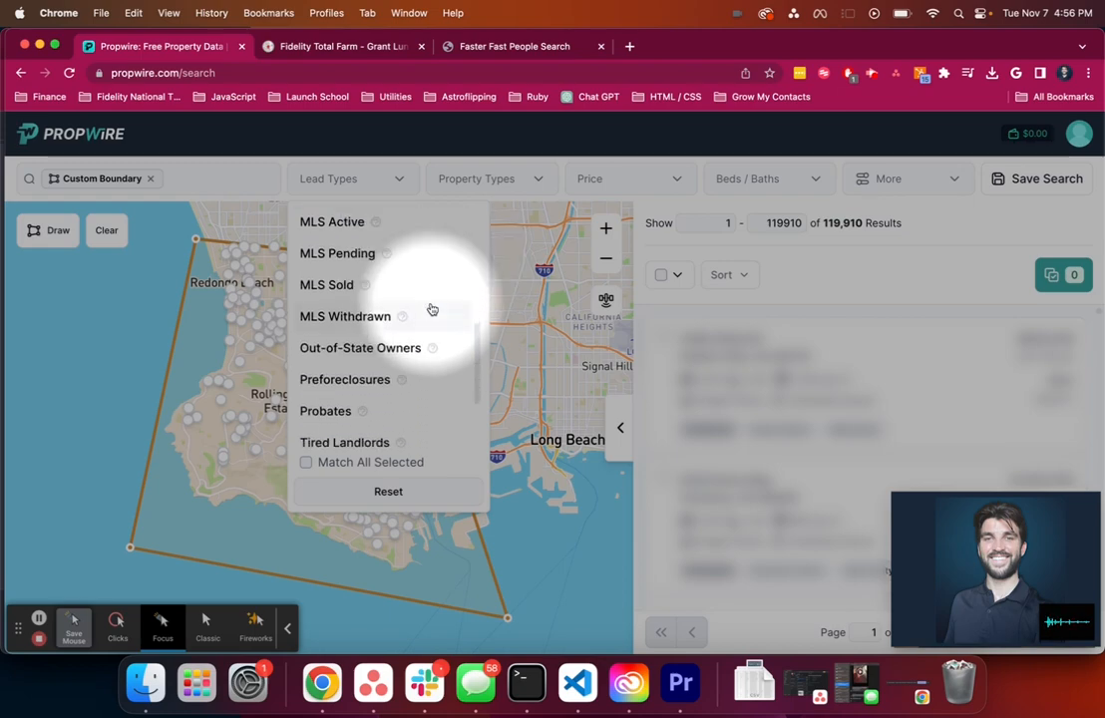
scroll(419, 314, "down", 3)
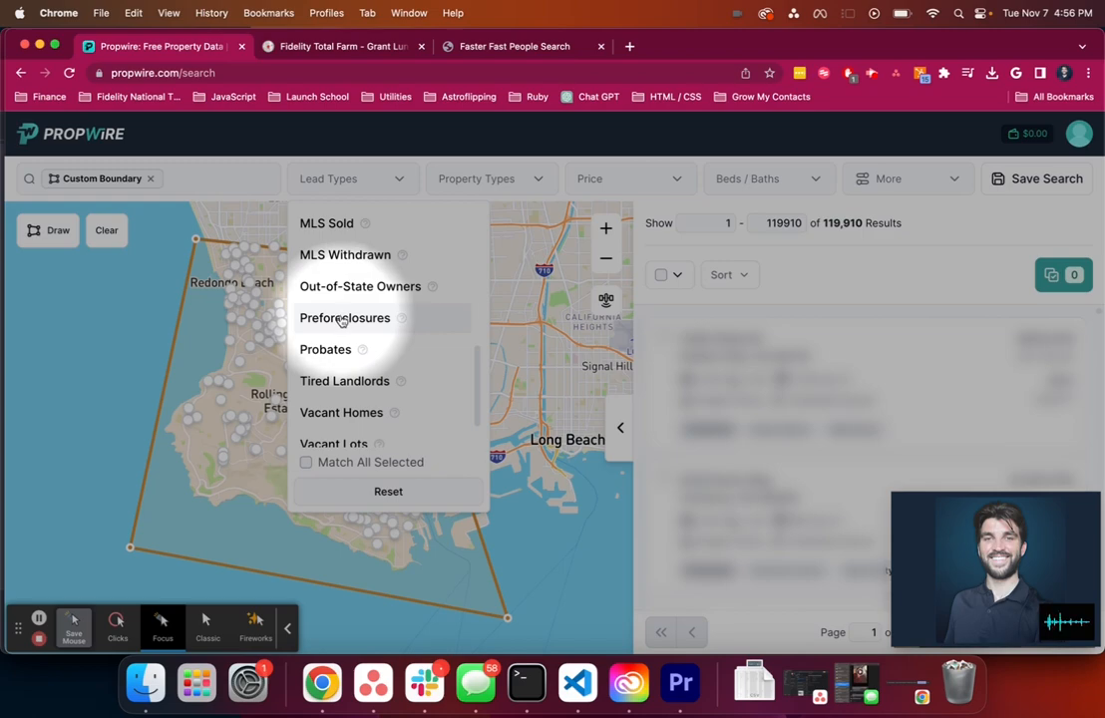
left_click(342, 319)
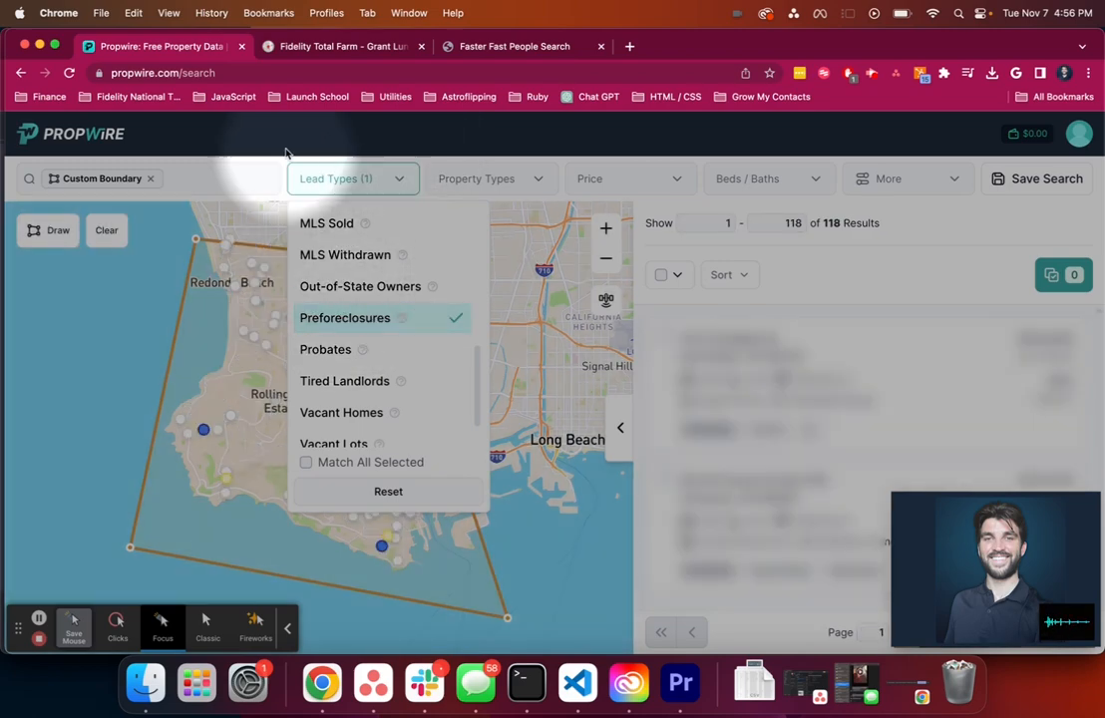
left_click(286, 153)
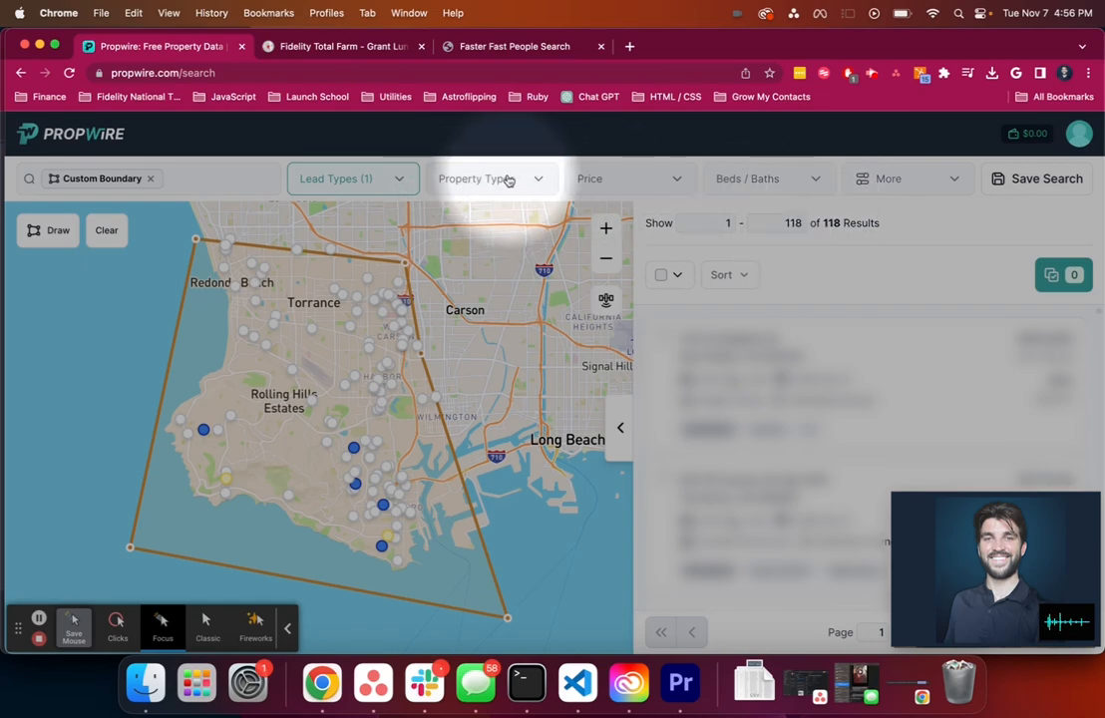
Restrict the property type to Single-Family Homes and open the estimated value price filter
left_click(538, 183)
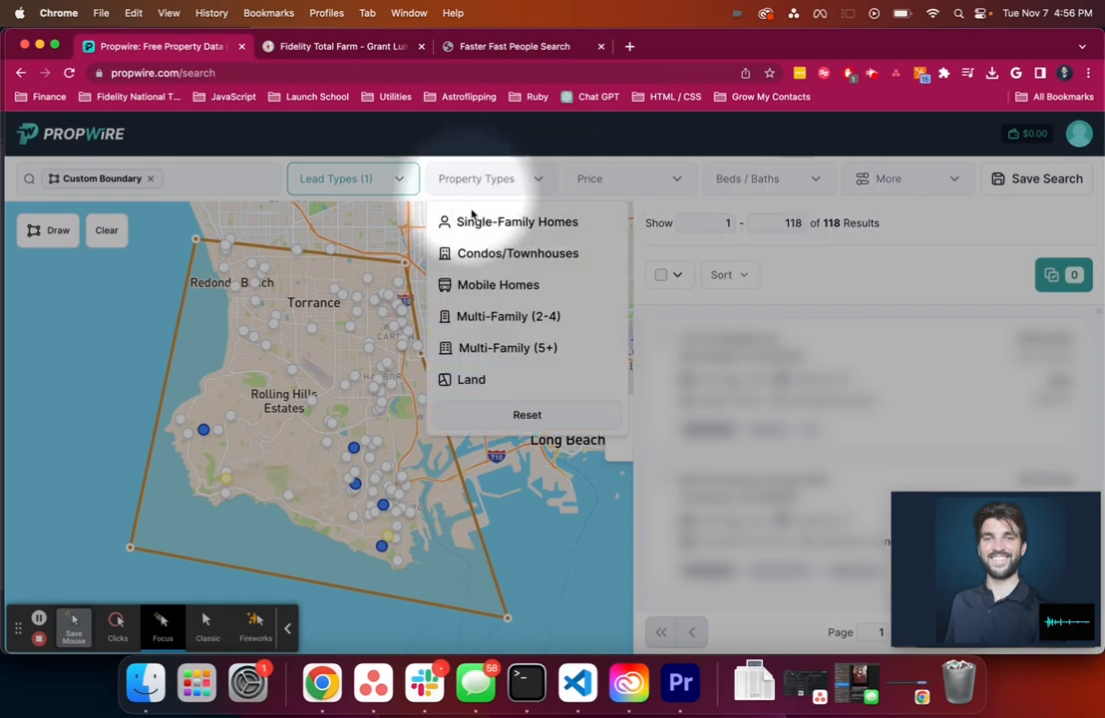
left_click(527, 223)
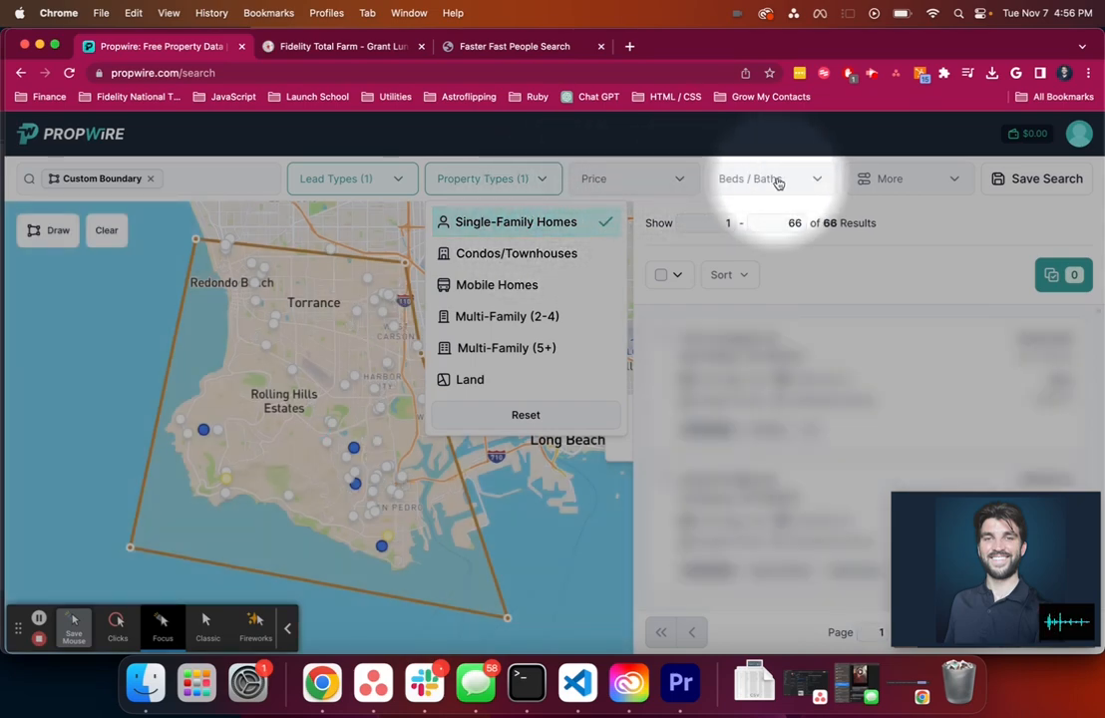
left_click(766, 181)
left_click(609, 175)
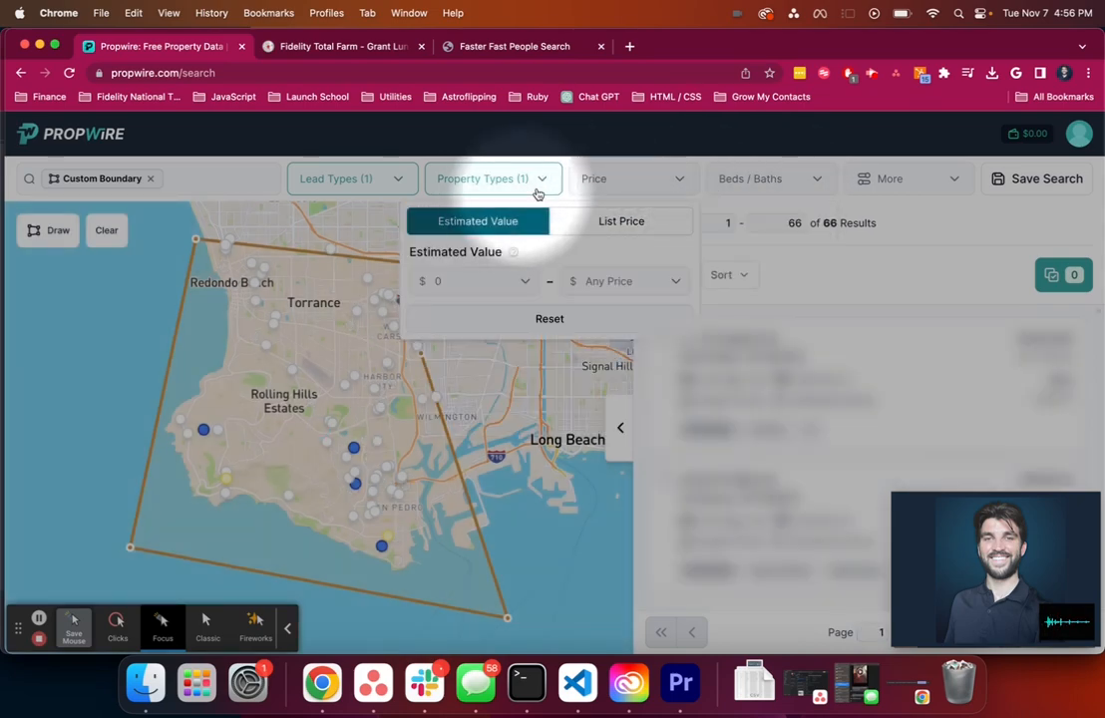
Examine the list price option and the additional property filters available for the search
left_click(604, 222)
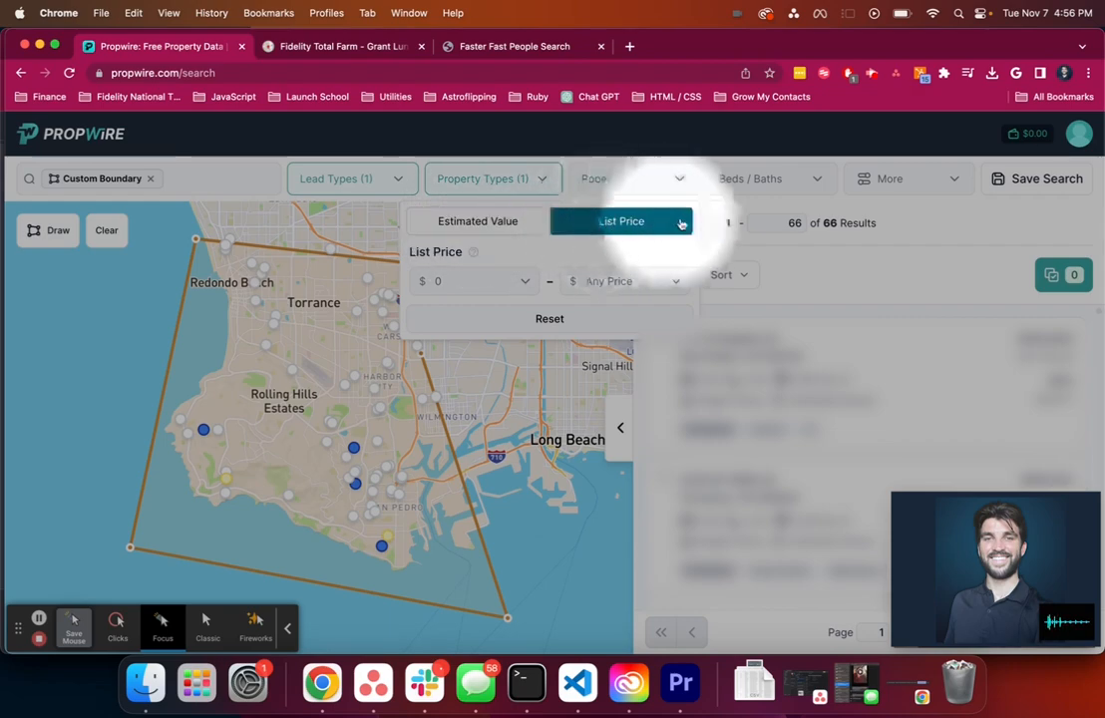
left_click(913, 184)
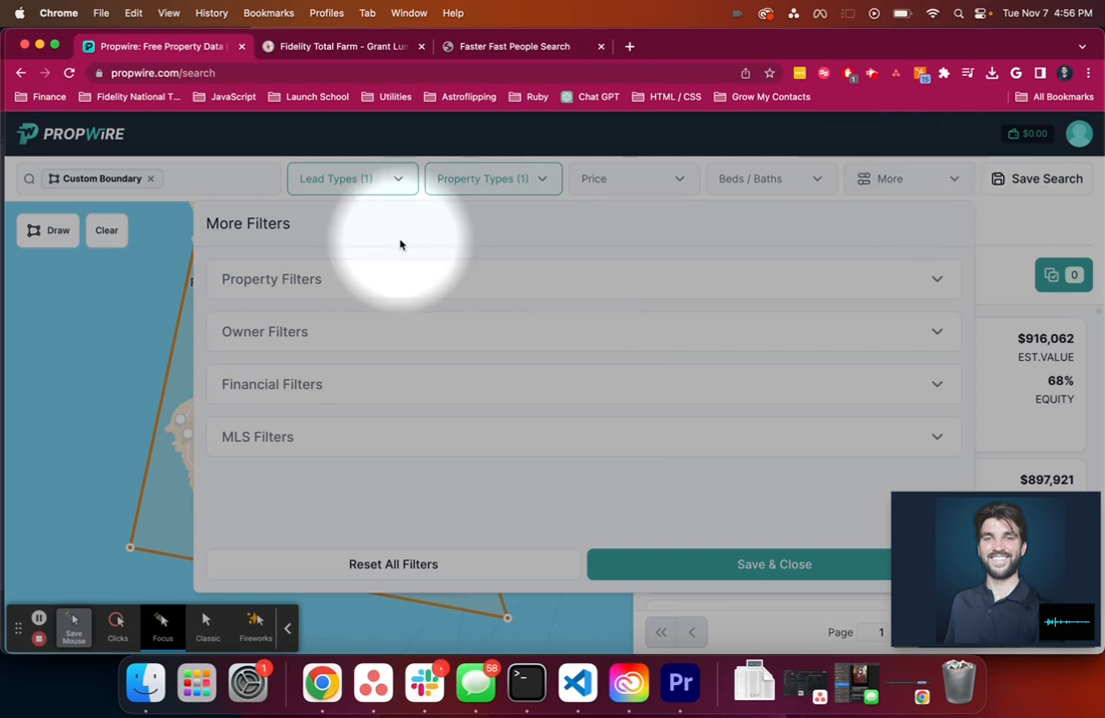
left_click(269, 287)
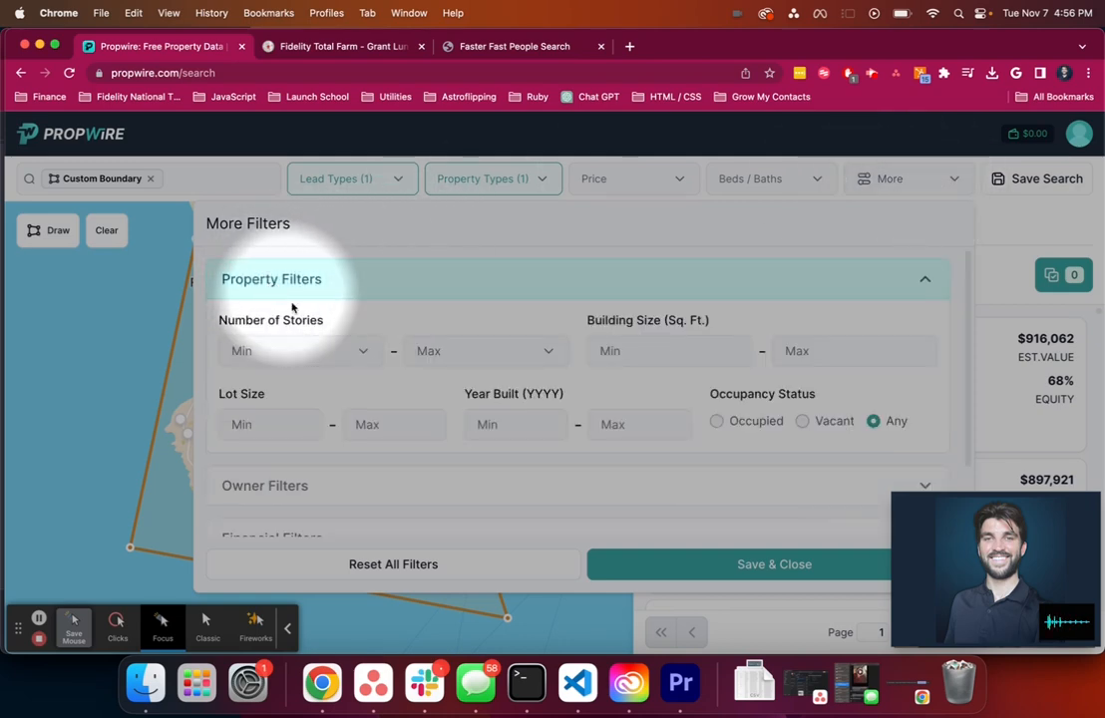
left_click(1016, 228)
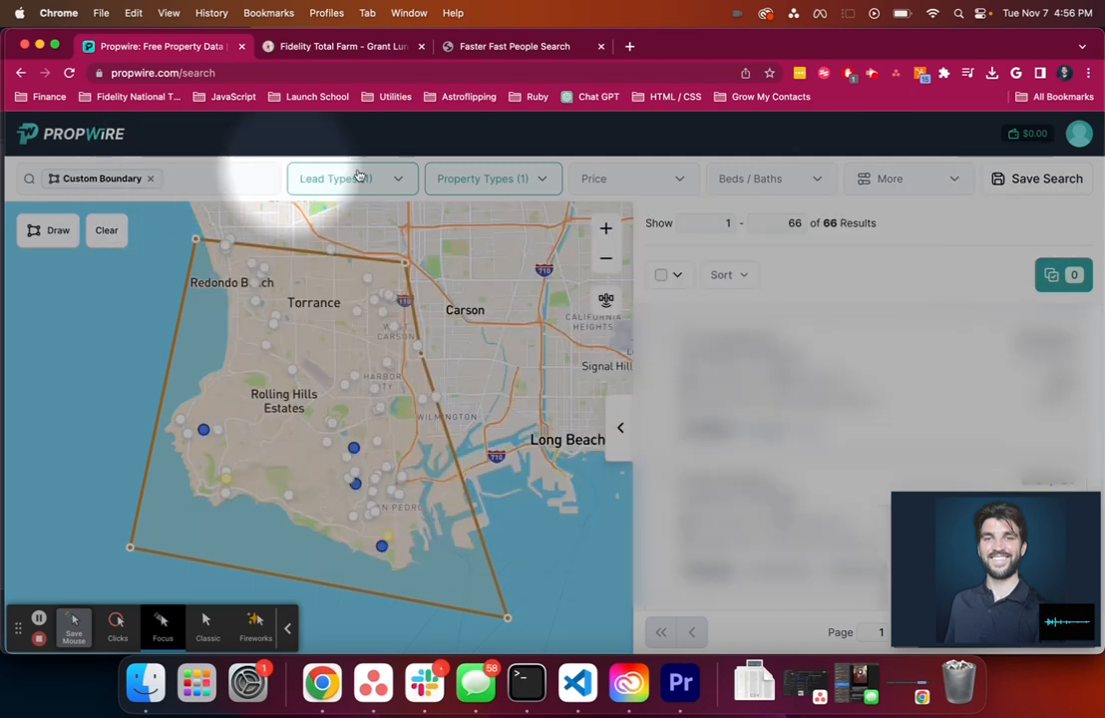
Change the lead type filter from Preforeclosures to Empty Nesters
left_click(364, 178)
scroll(356, 311, "down", 2)
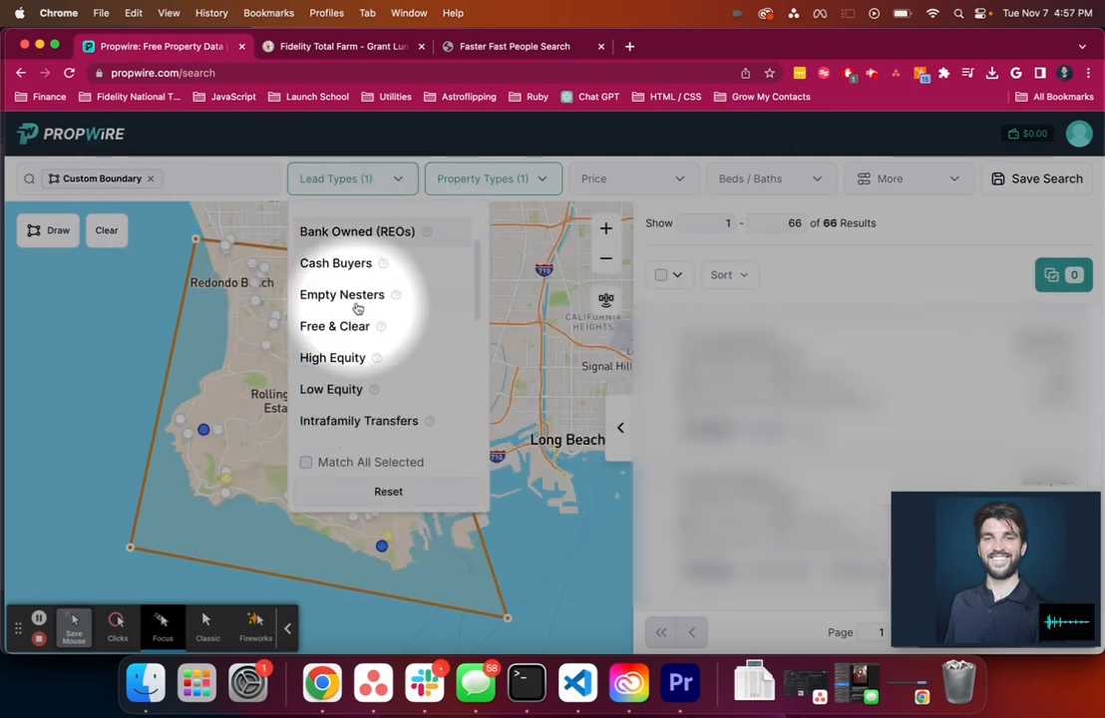
left_click(351, 301)
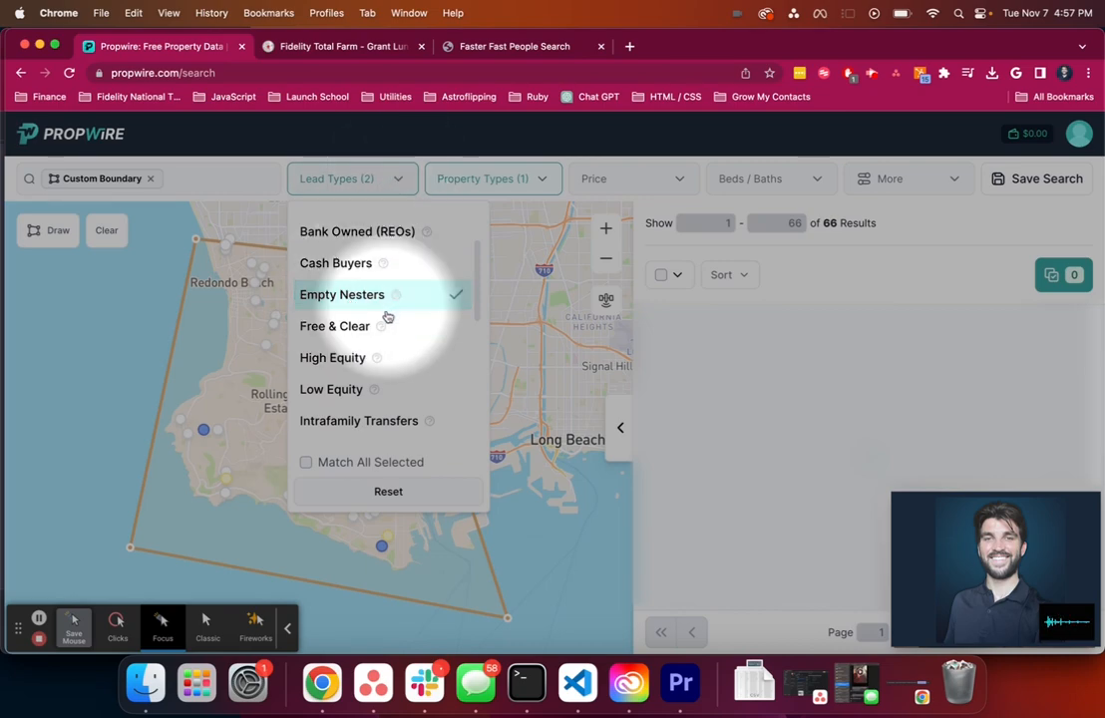
scroll(384, 314, "down", 5)
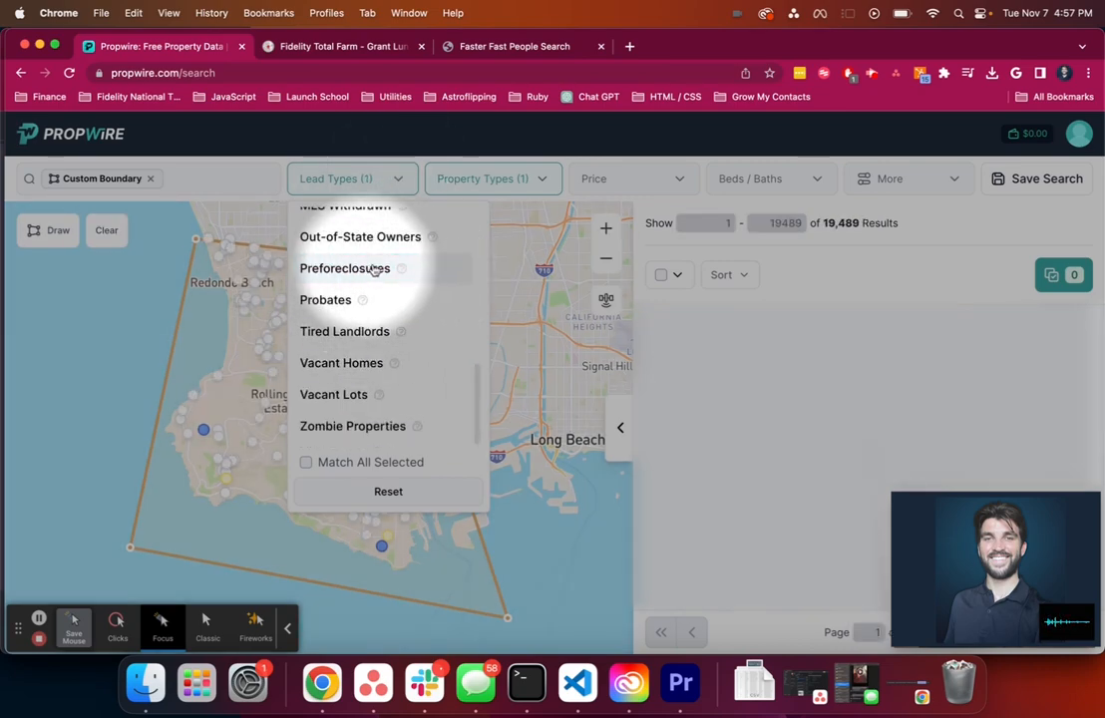
scroll(379, 282, "up", 10)
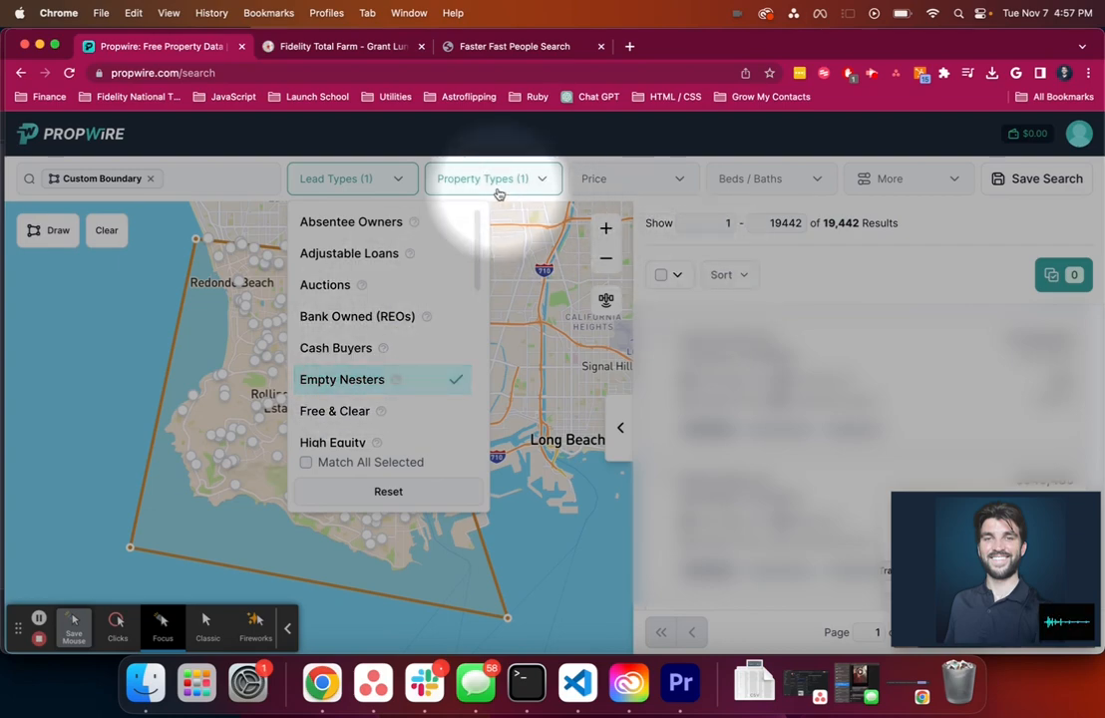
left_click(496, 184)
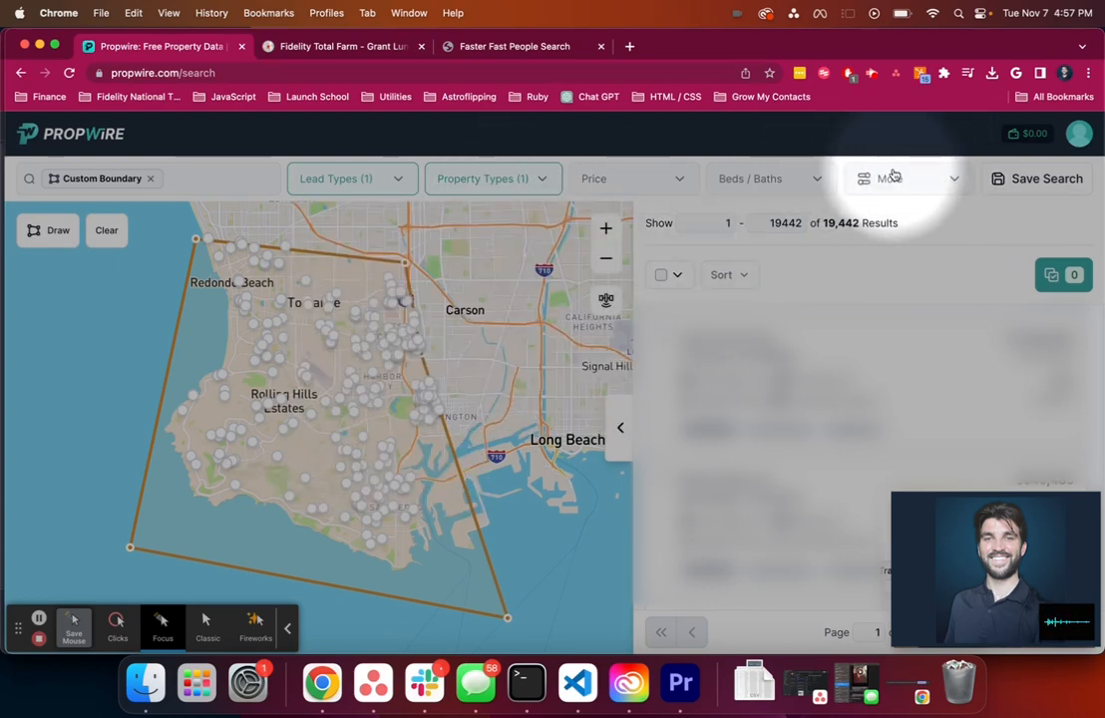
Set a minimum number of stories in the additional property filters and save the filter
left_click(890, 178)
left_click(367, 300)
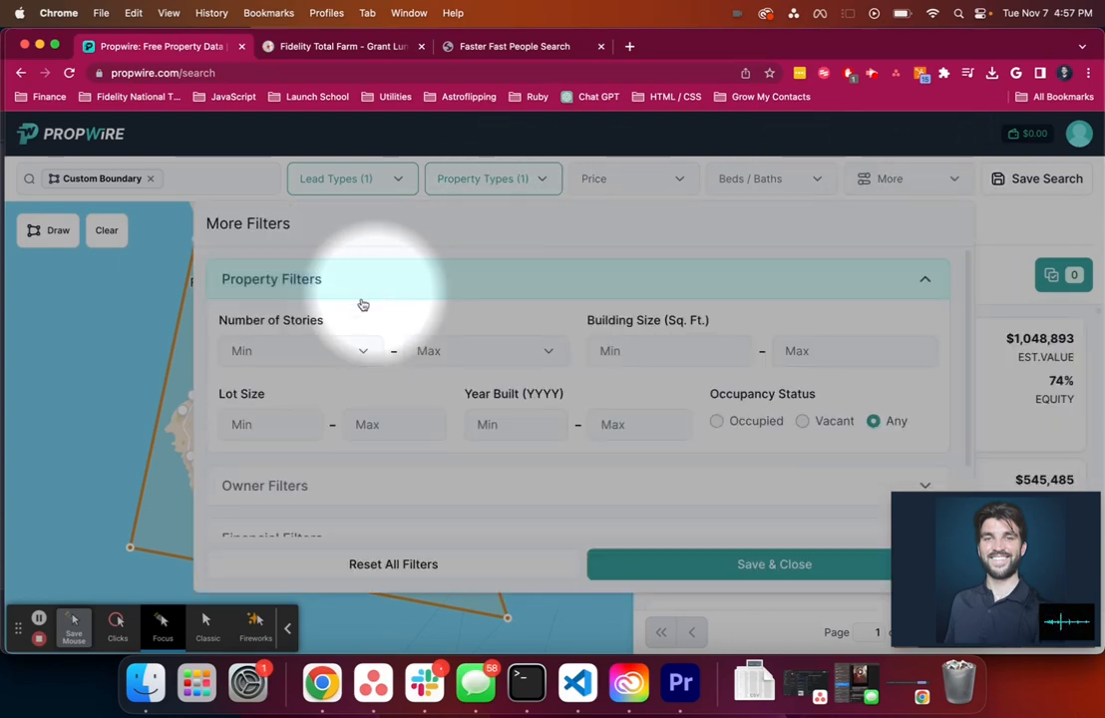
left_click(298, 350)
left_click(251, 427)
left_click(748, 575)
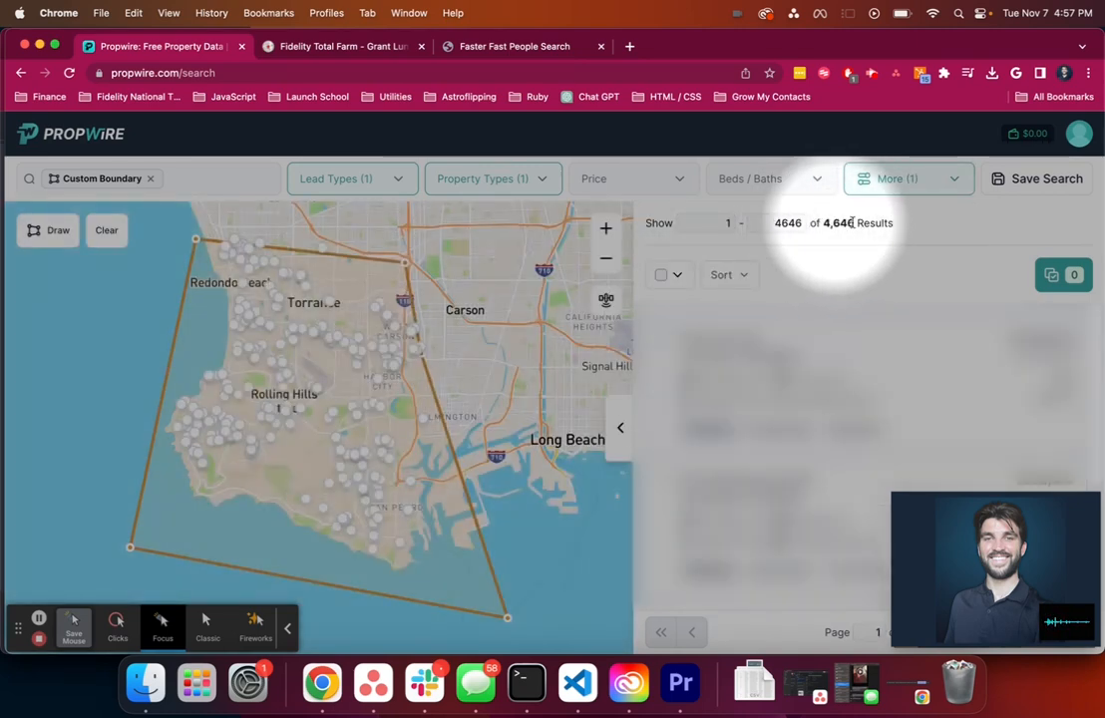
Remove the Empty Nesters lead type and filter the search by Preforeclosures instead
left_click(495, 177)
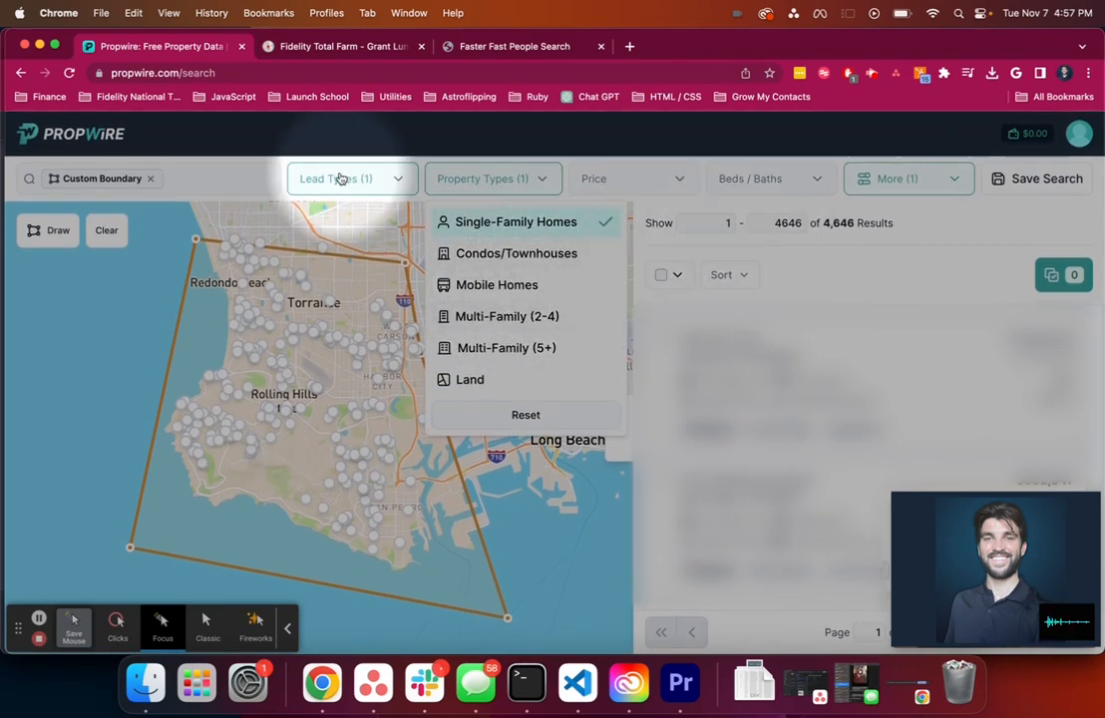
left_click(334, 178)
left_click(355, 383)
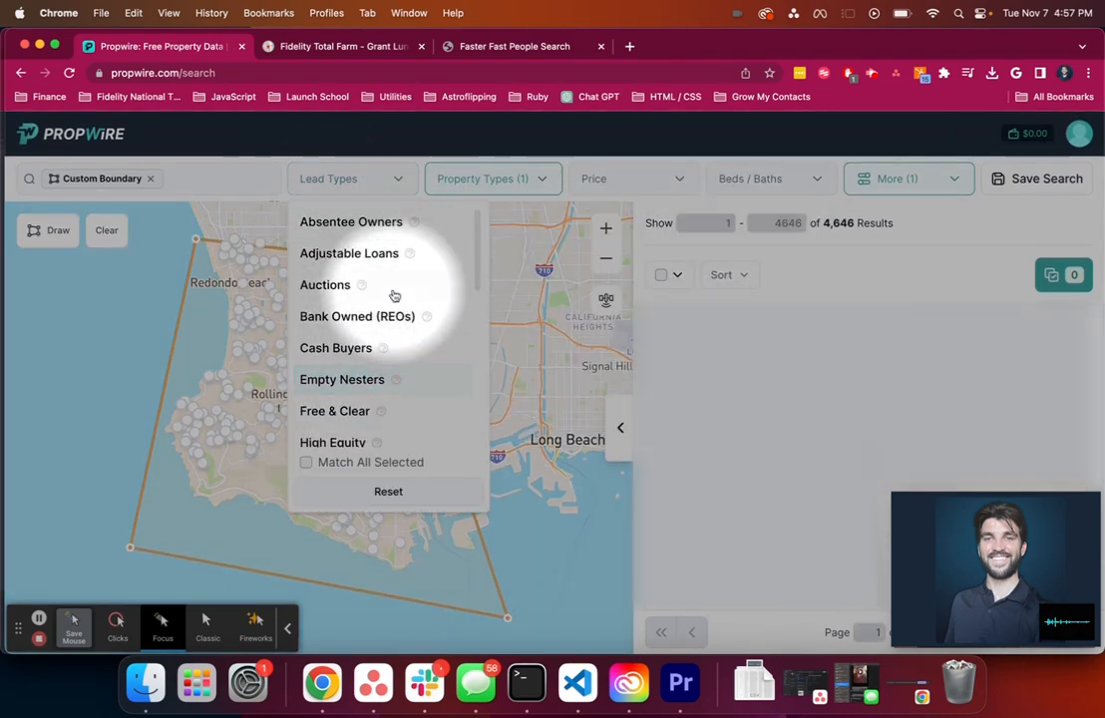
scroll(378, 311, "down", 5)
left_click(345, 342)
Try limiting the leads to properties that are not owner-occupied, and set the Owner Occupied filter back to Any
left_click(928, 180)
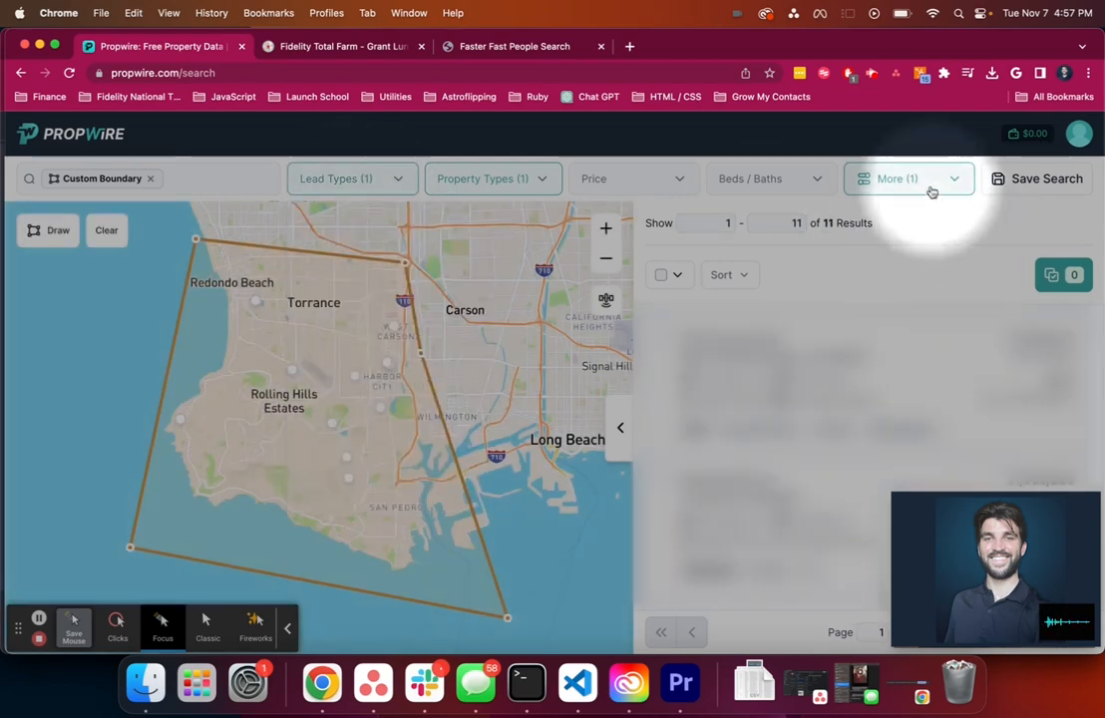
left_click(407, 332)
scroll(343, 361, "down", 1)
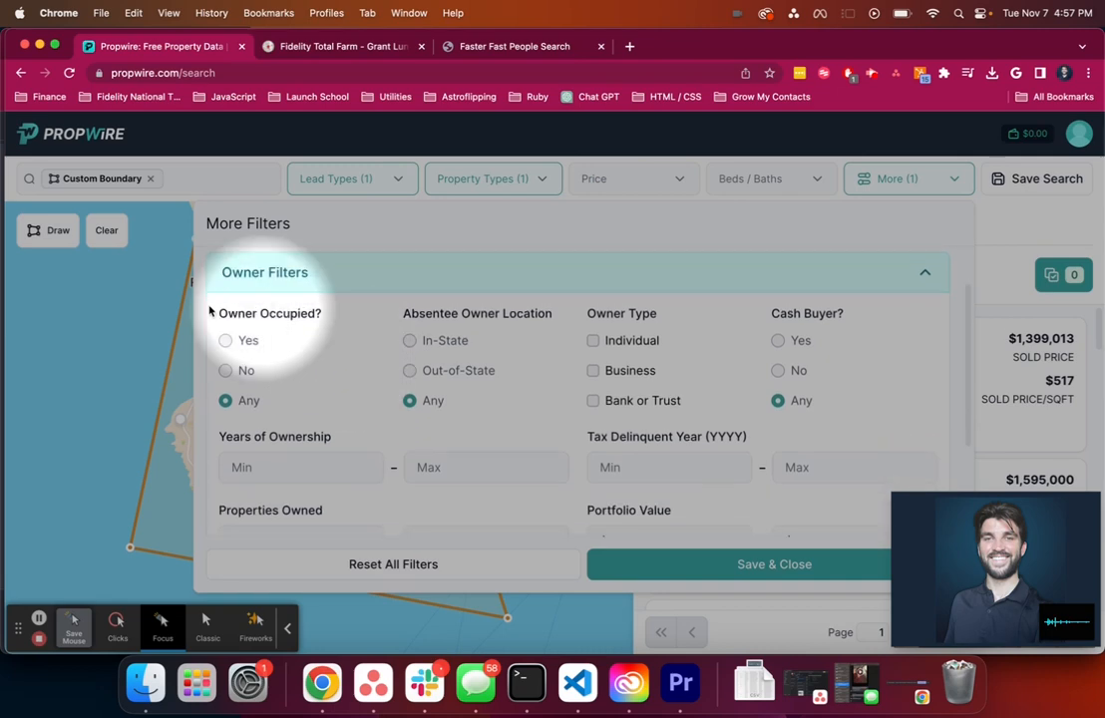
left_click(234, 375)
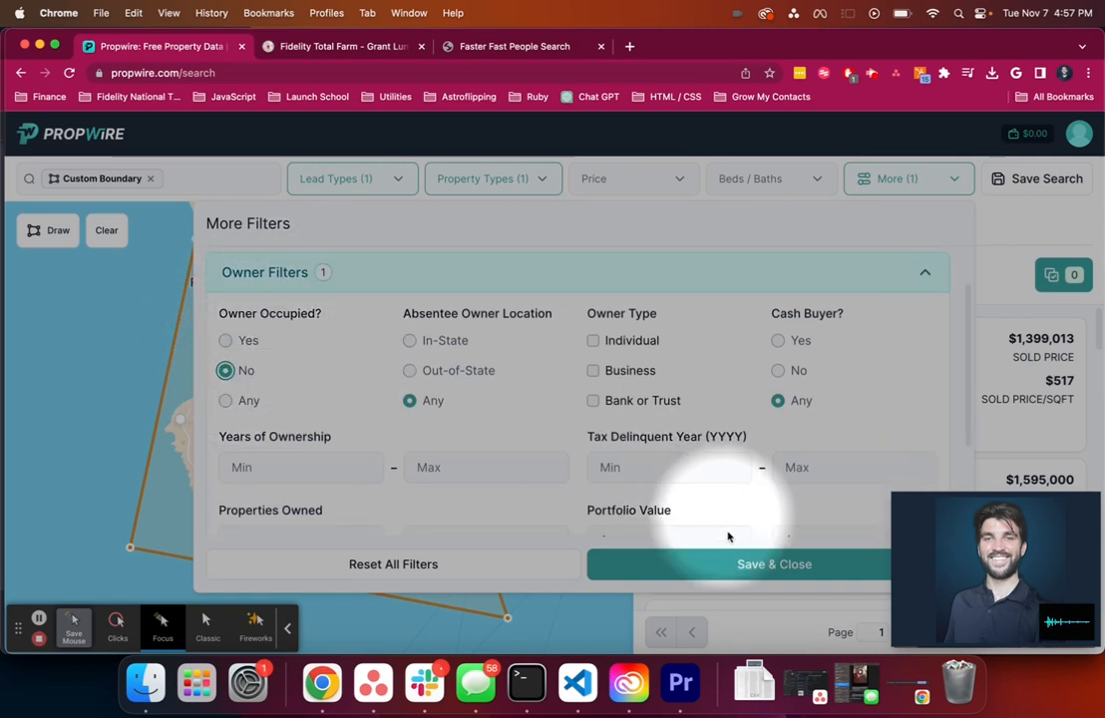
left_click(758, 564)
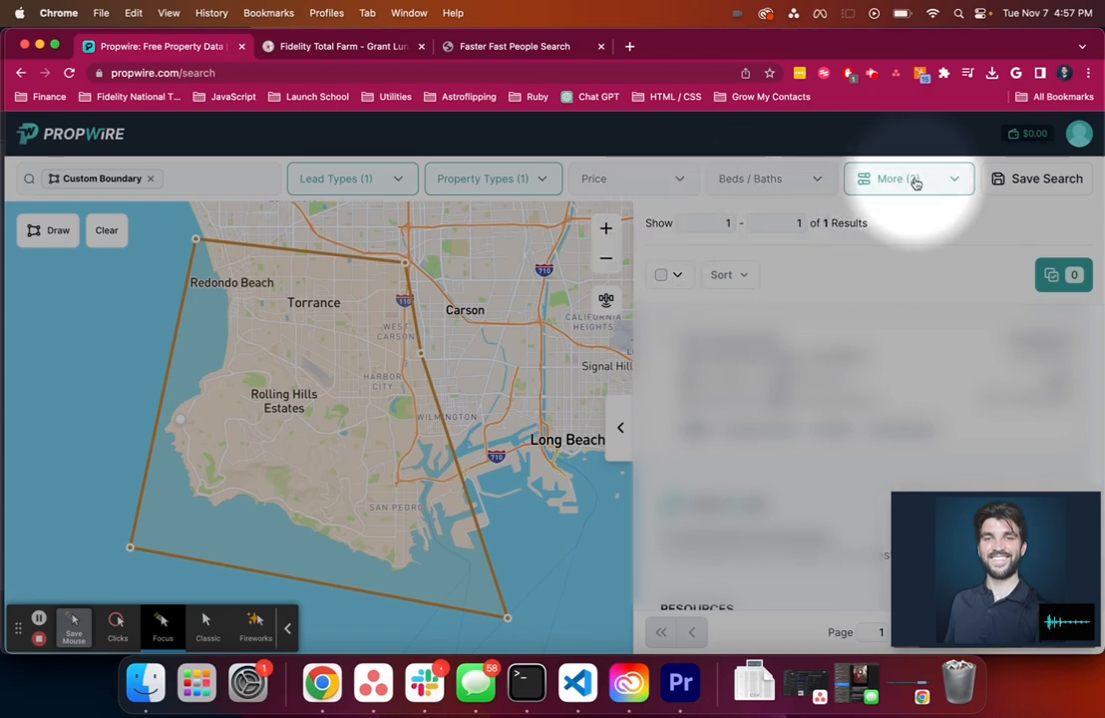
left_click(913, 181)
left_click(494, 329)
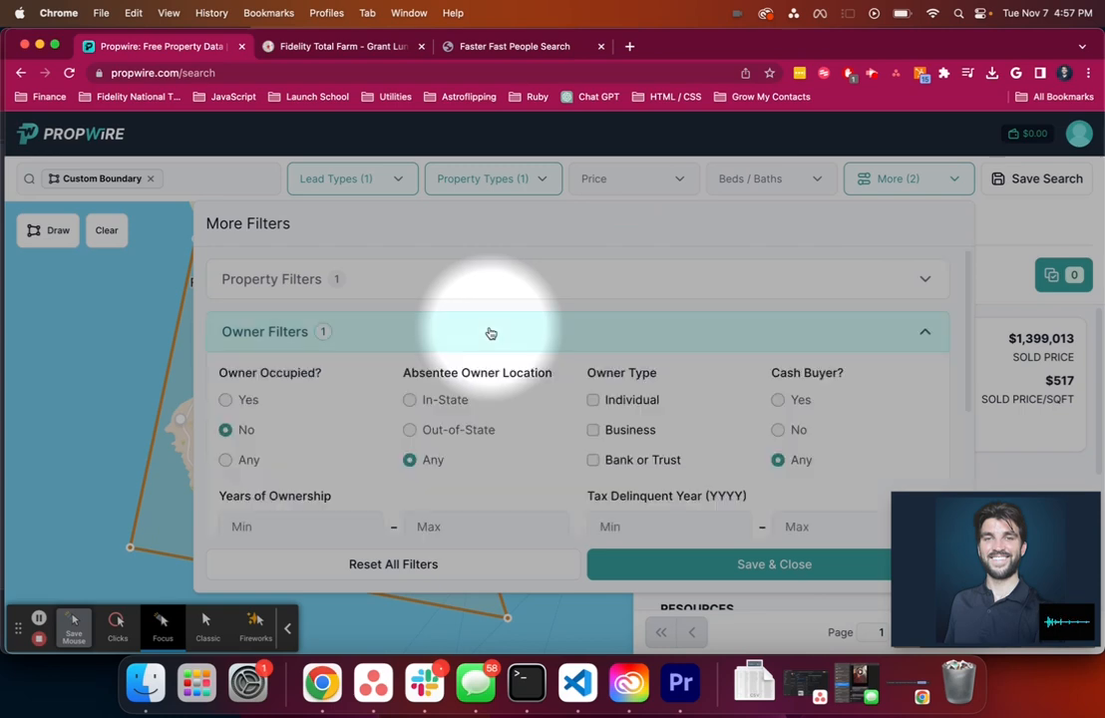
left_click(227, 458)
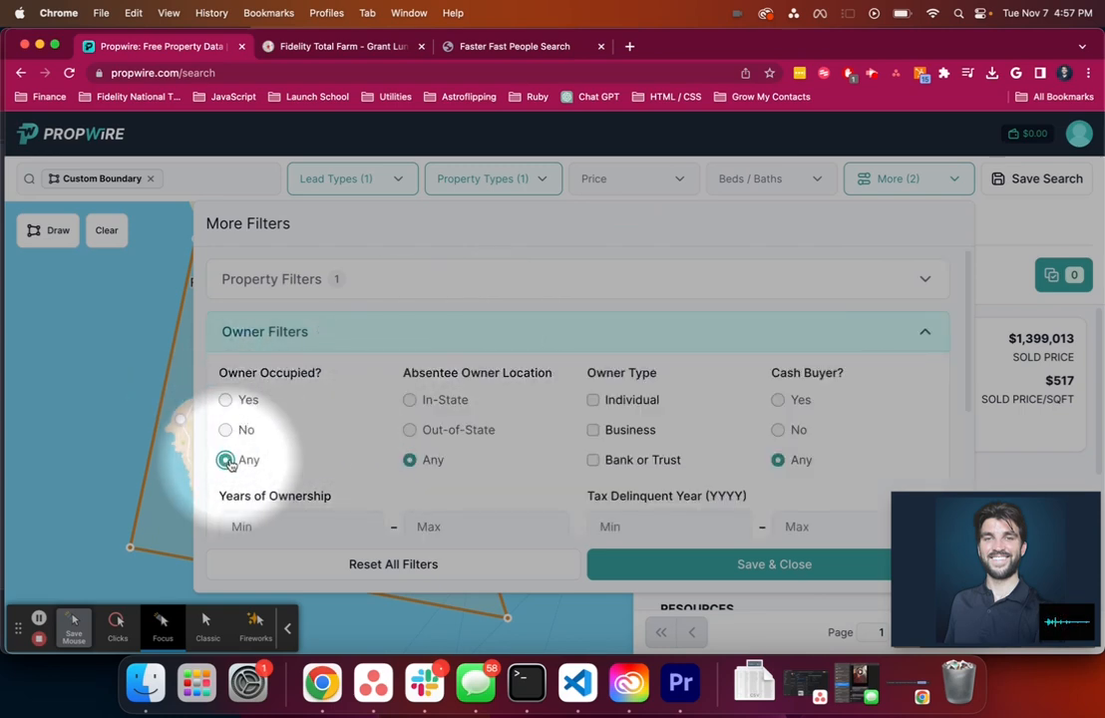
left_click(694, 559)
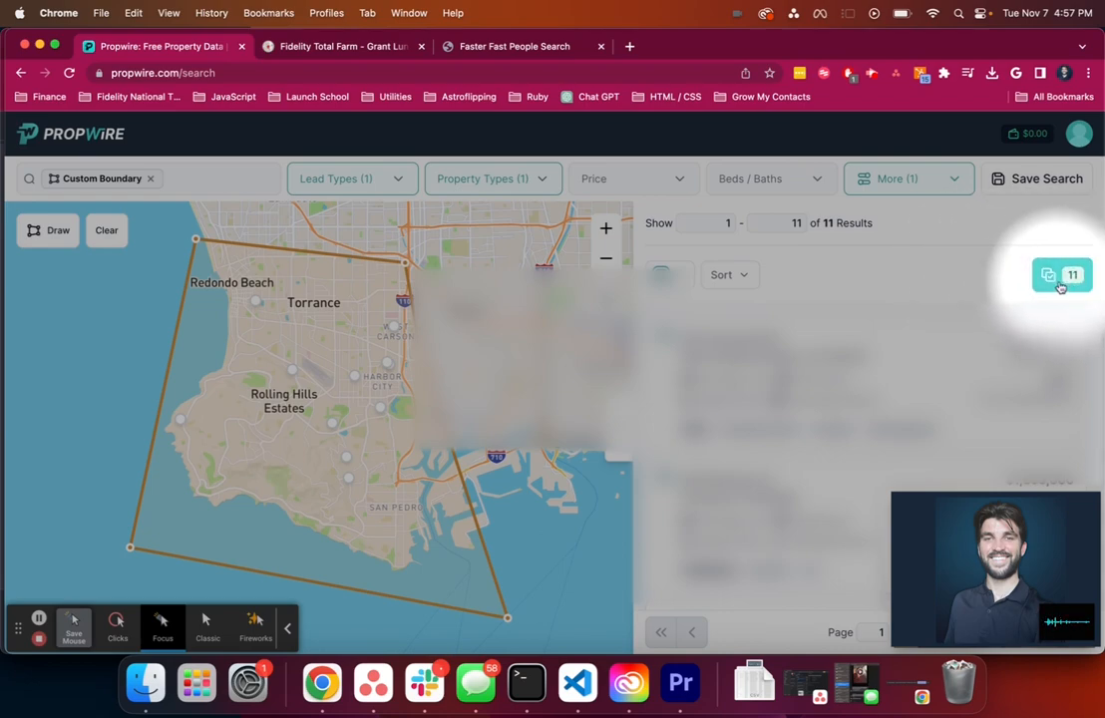
Open the list of the 11 selected properties and choose to download it without a skip trace
left_click(1060, 276)
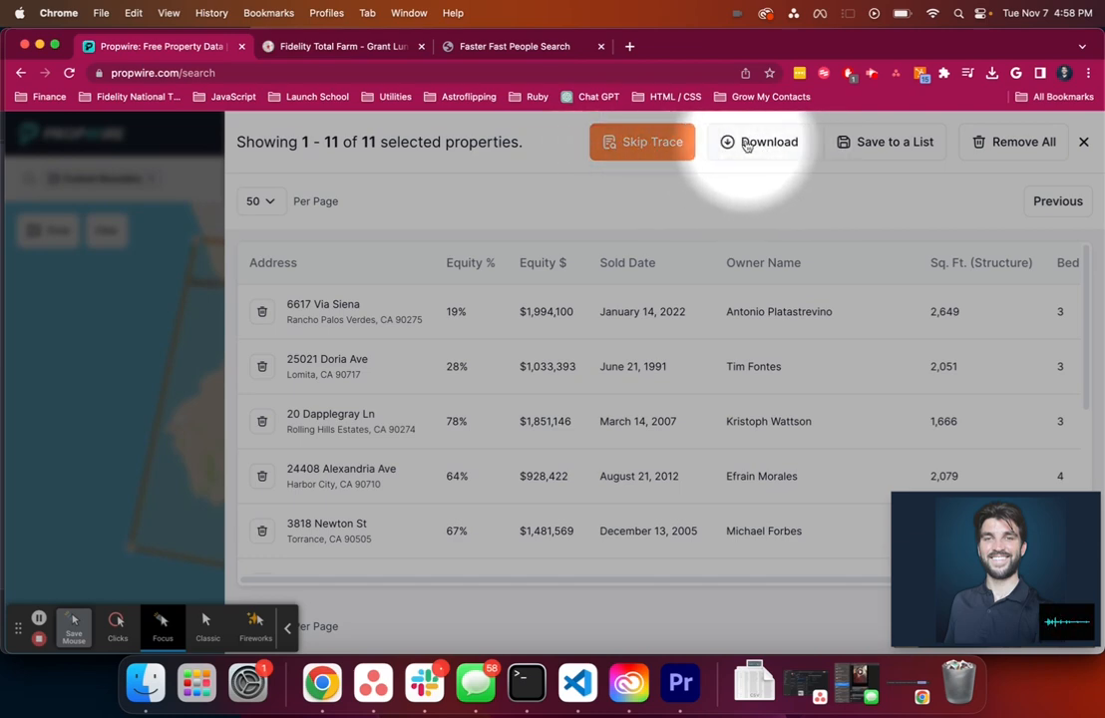
left_click(757, 146)
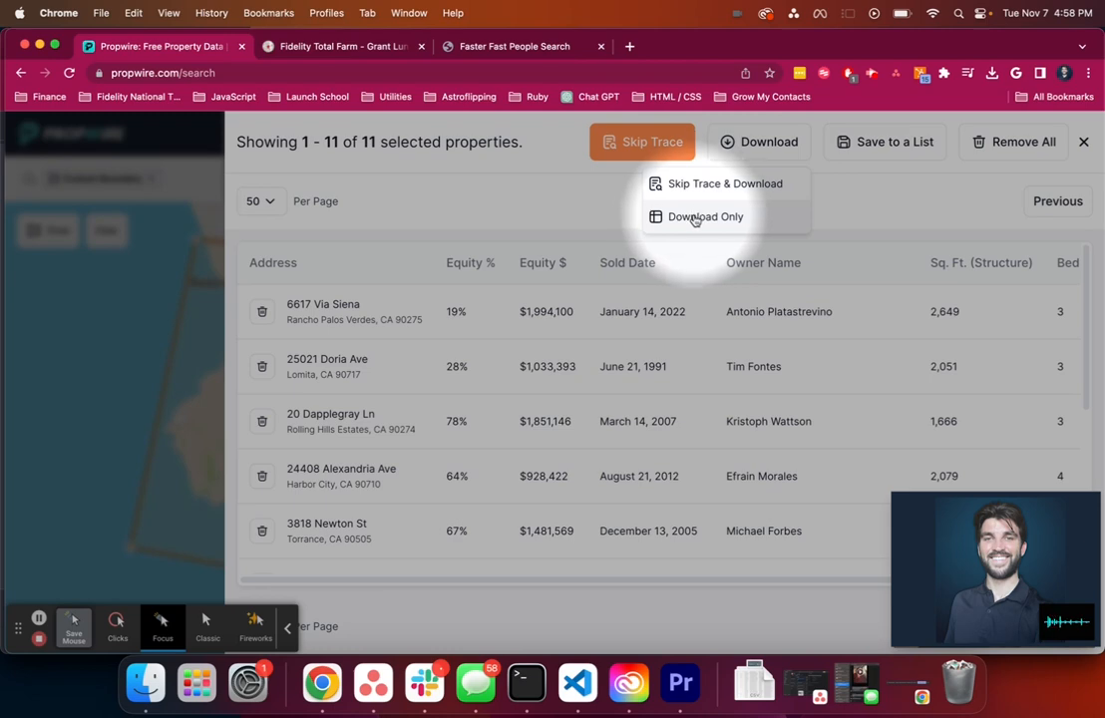
left_click(696, 217)
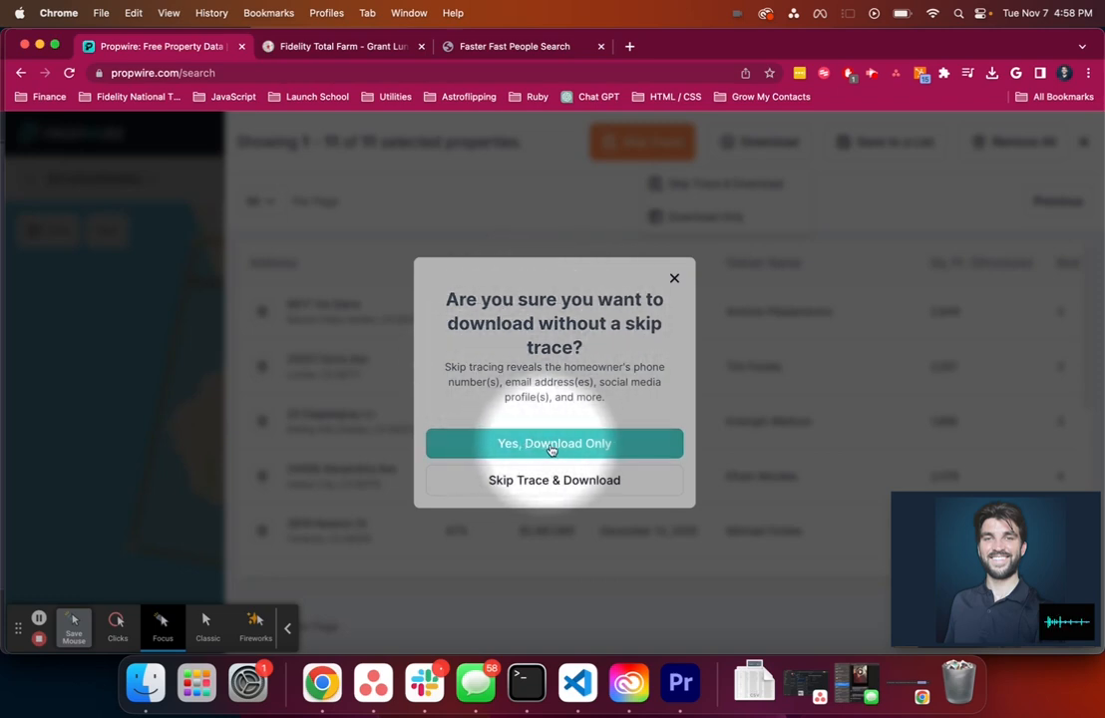
left_click(532, 445)
Add MLS listing, mortgage and financial, tax, and foreclosure details to the export, generate the download of 11 properties, and close the dialog
left_click(431, 373)
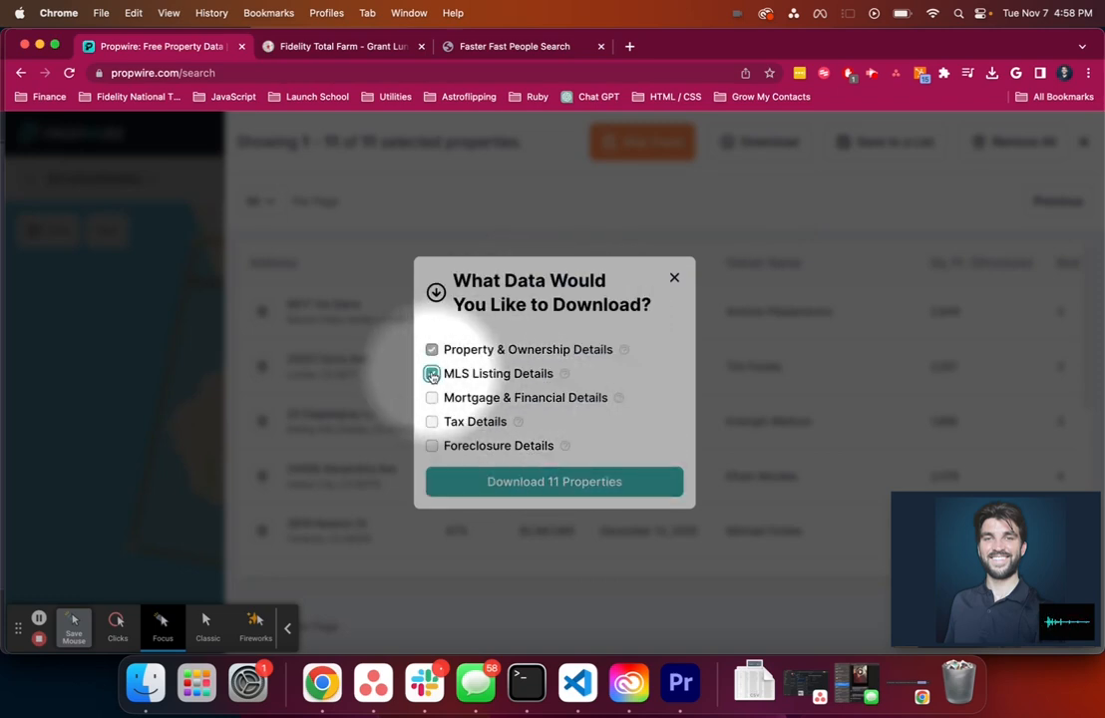
left_click(431, 421)
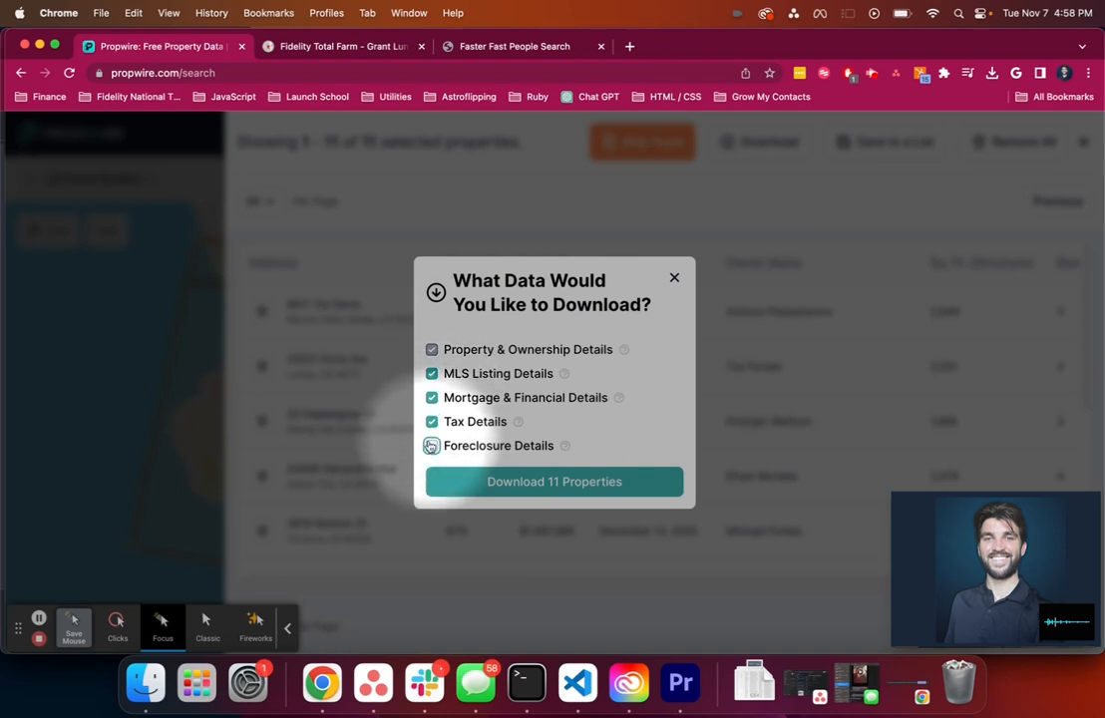
left_click(431, 445)
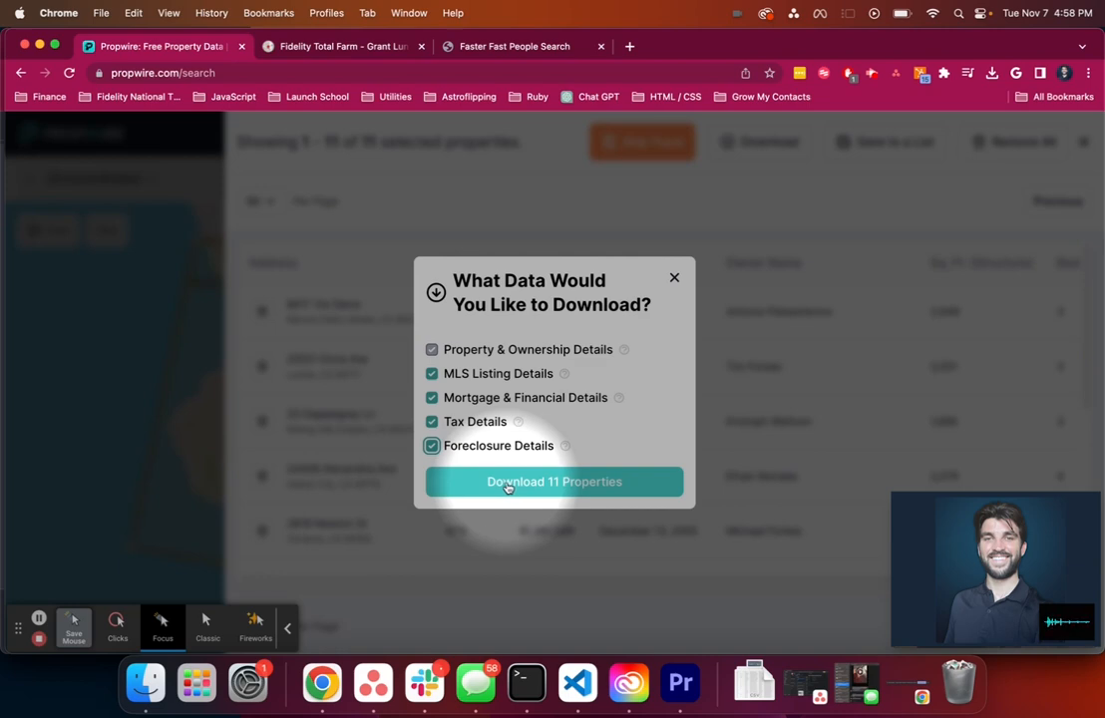
left_click(534, 482)
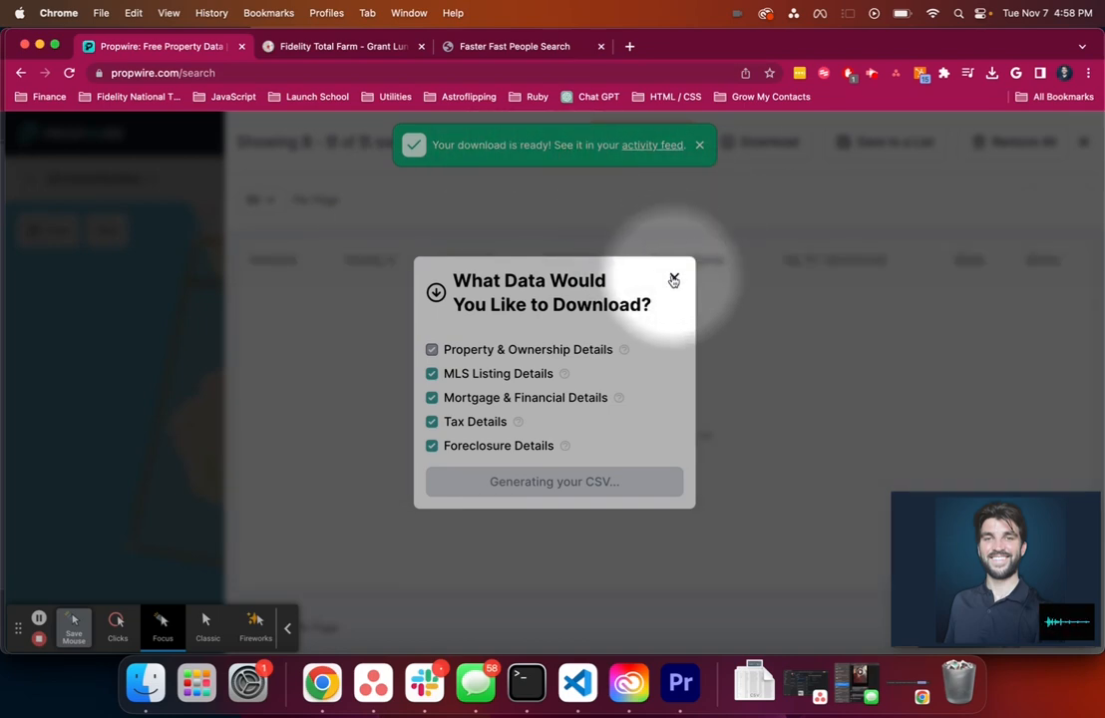
left_click(674, 277)
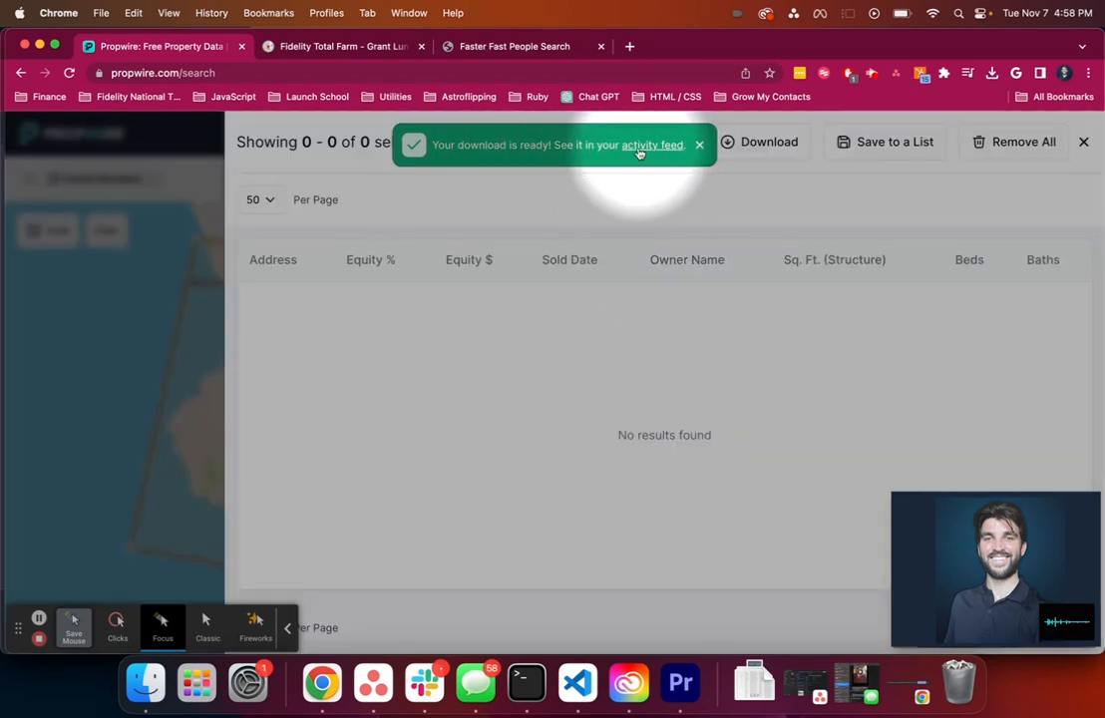
Open the activity feed that holds the generated CSV downloads
left_click(653, 146)
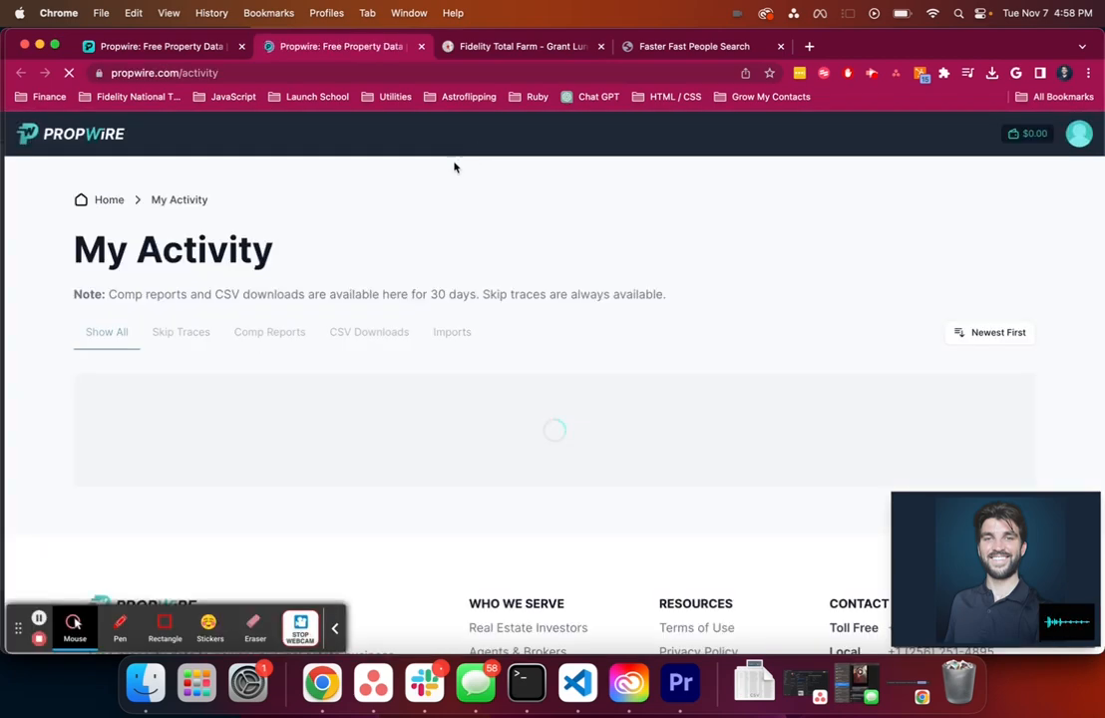
scroll(256, 247, "down", 2)
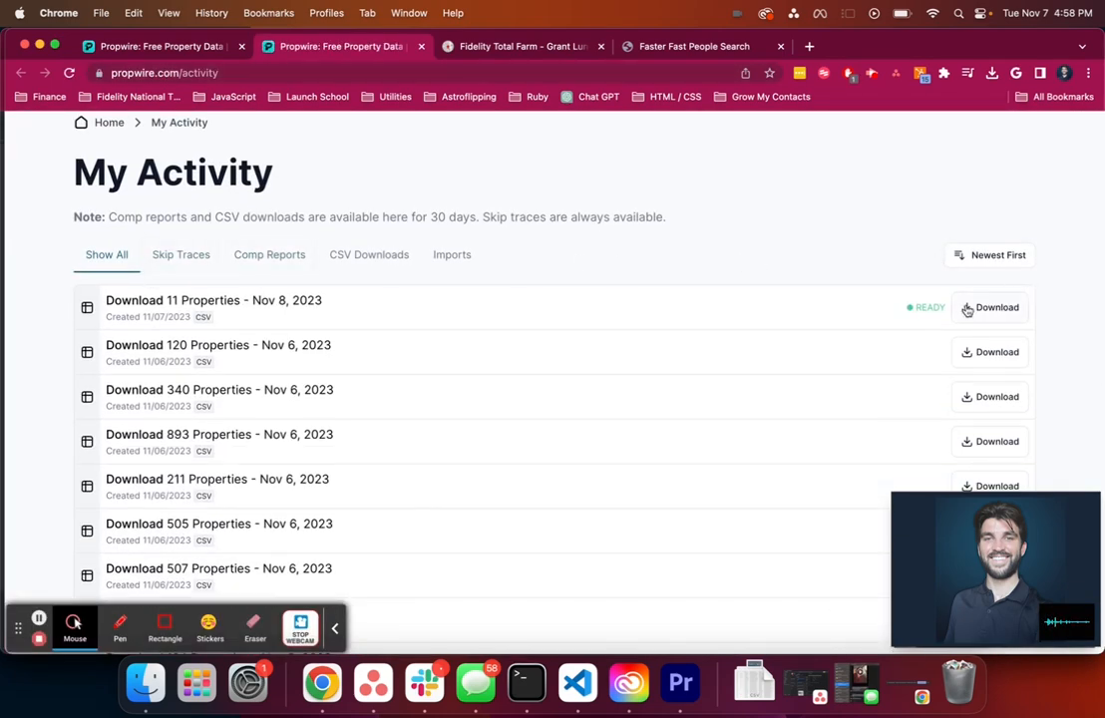
left_click(74, 624)
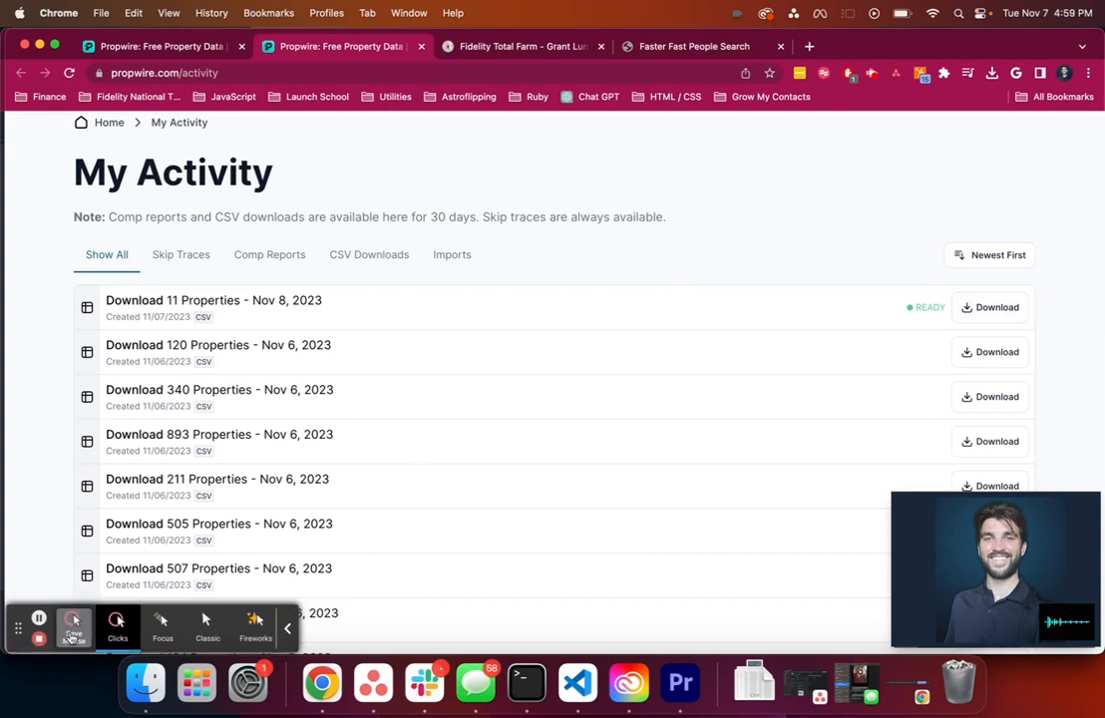
left_click(161, 624)
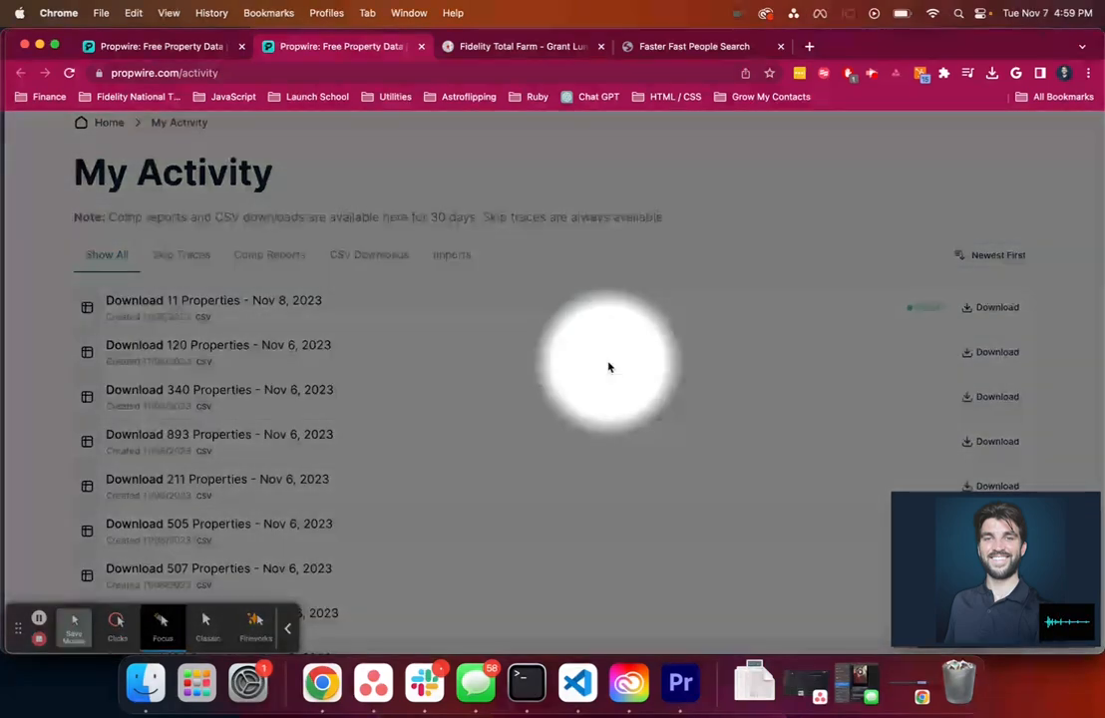
Try to download the 11-property export dated Nov 8, 2023, and return to the My Activity page and reload it
left_click(991, 308)
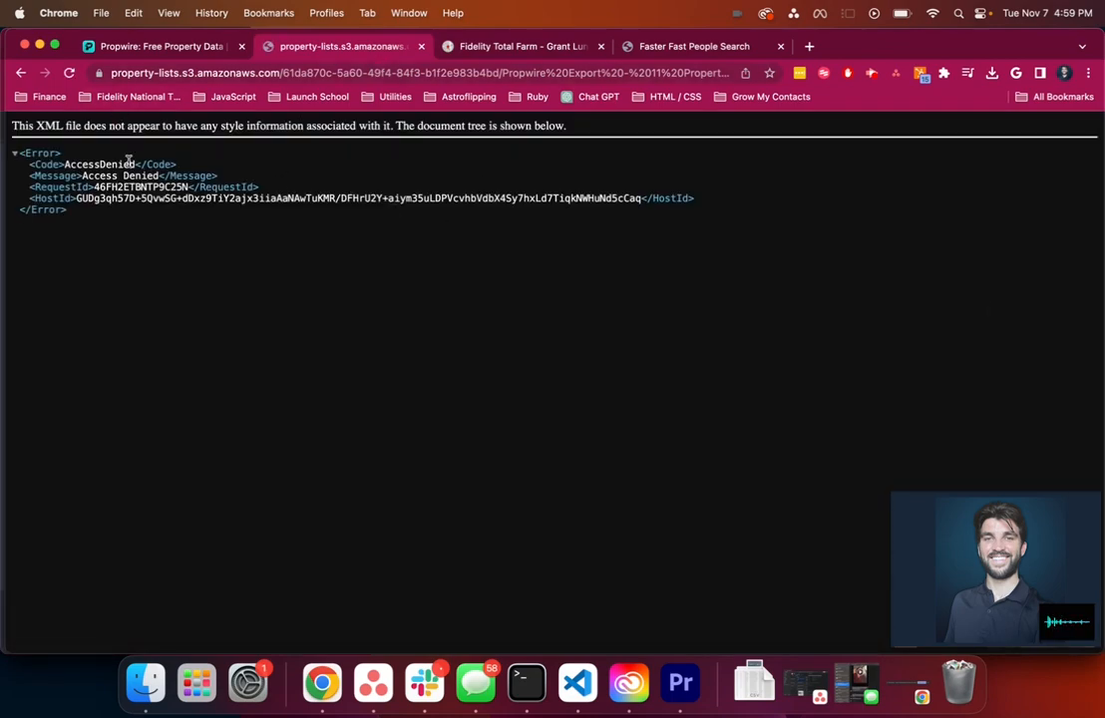
left_click(16, 73)
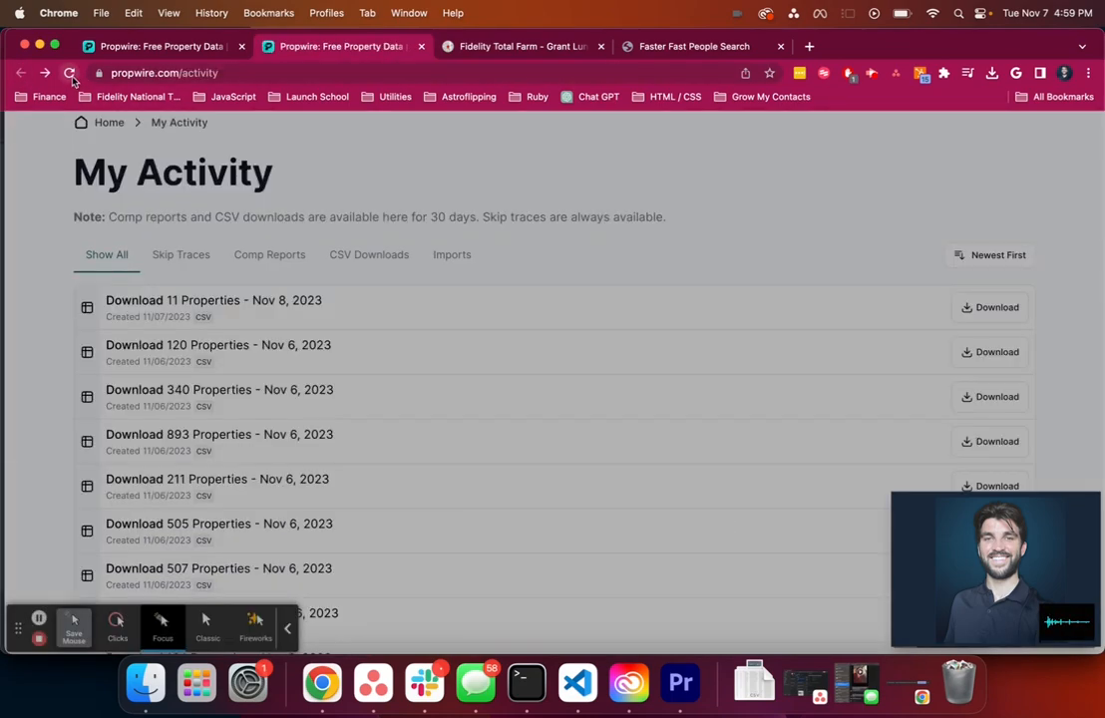
left_click(70, 74)
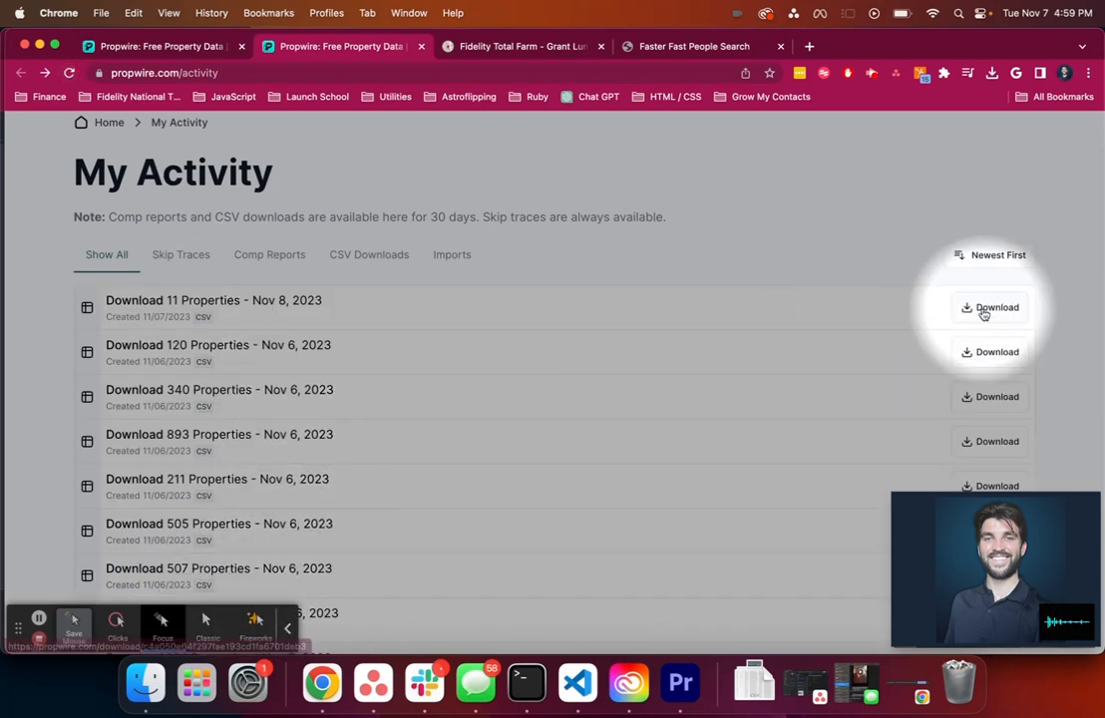
Save the 11-property export dated Nov 8, 2023 to the Downloads folder and bring up the Faster Fast People Search page beside the Propwire tabs
left_click(983, 311)
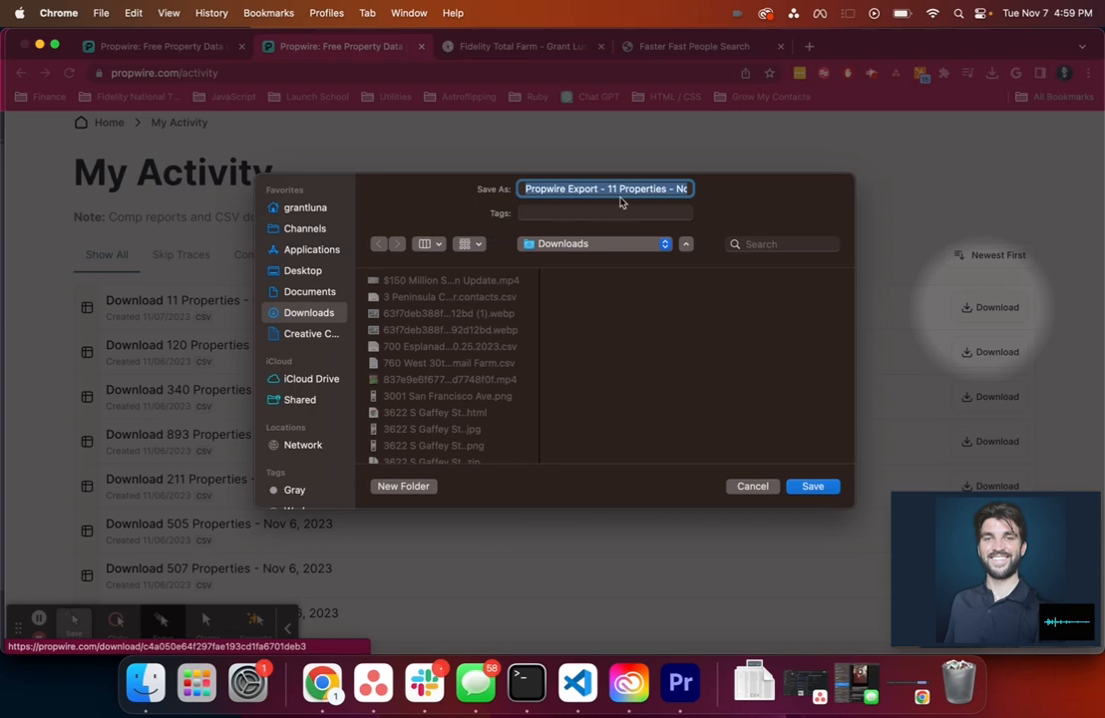
key("Return")
left_click_drag(660, 50, 472, 50)
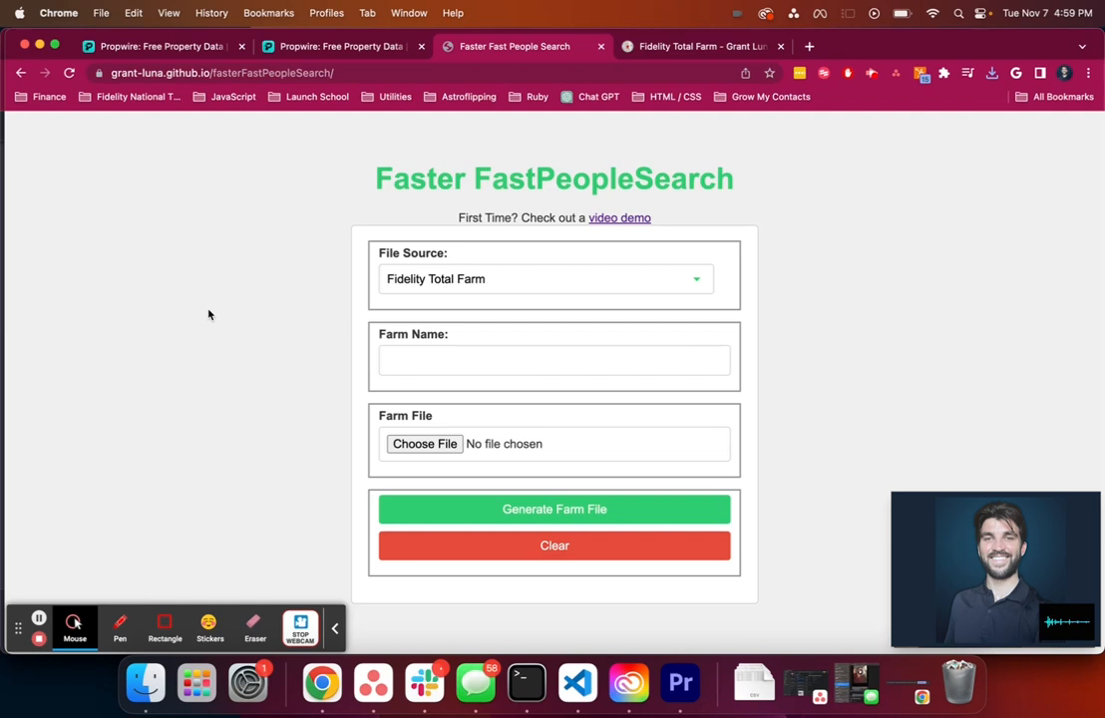
Set the file source to Propwire, name the farm South Bay Preforeclosures, and attach the 11-property Propwire export dated Nov 8, 2023
left_click(430, 280)
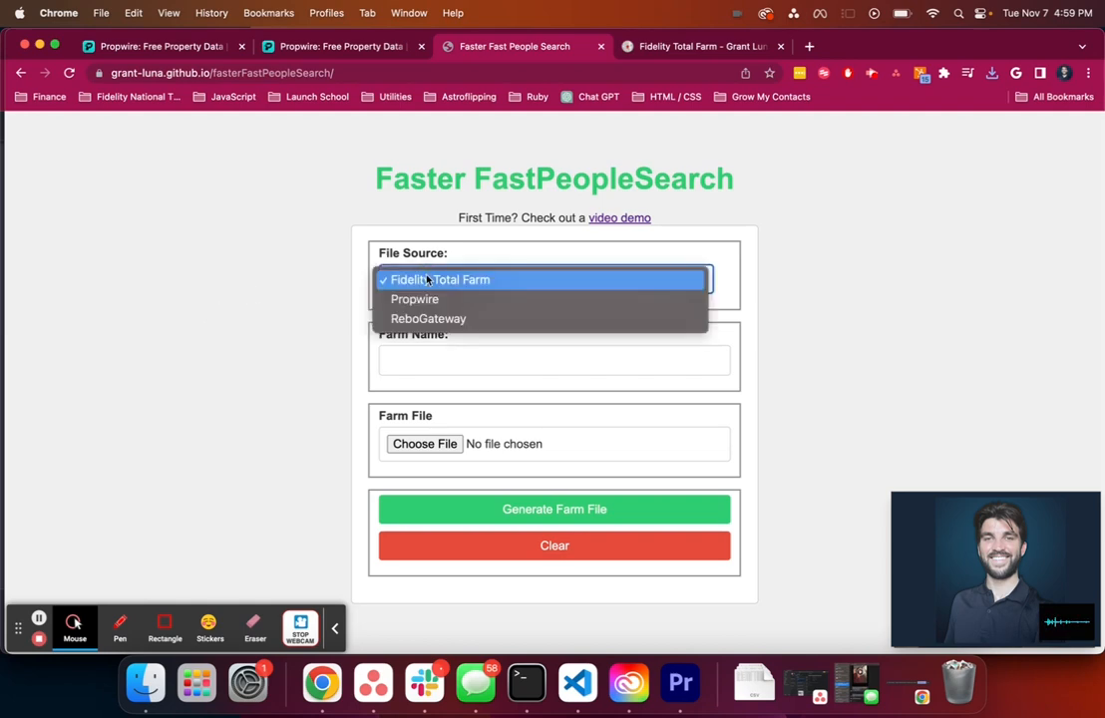
left_click(452, 301)
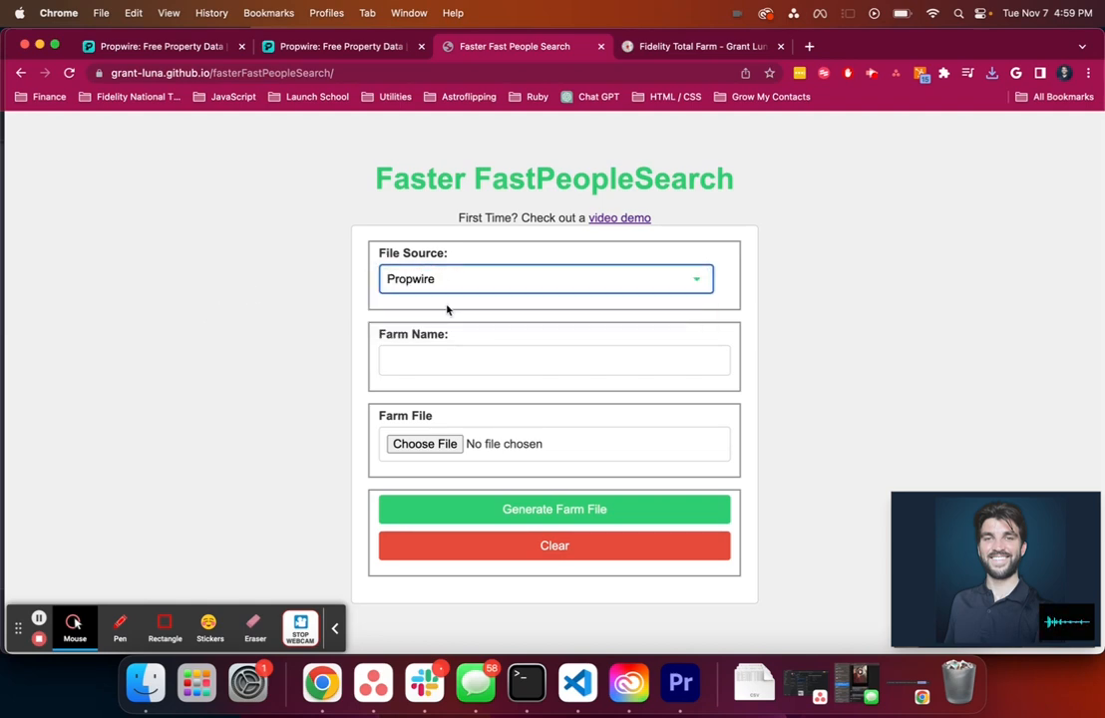
left_click(441, 360)
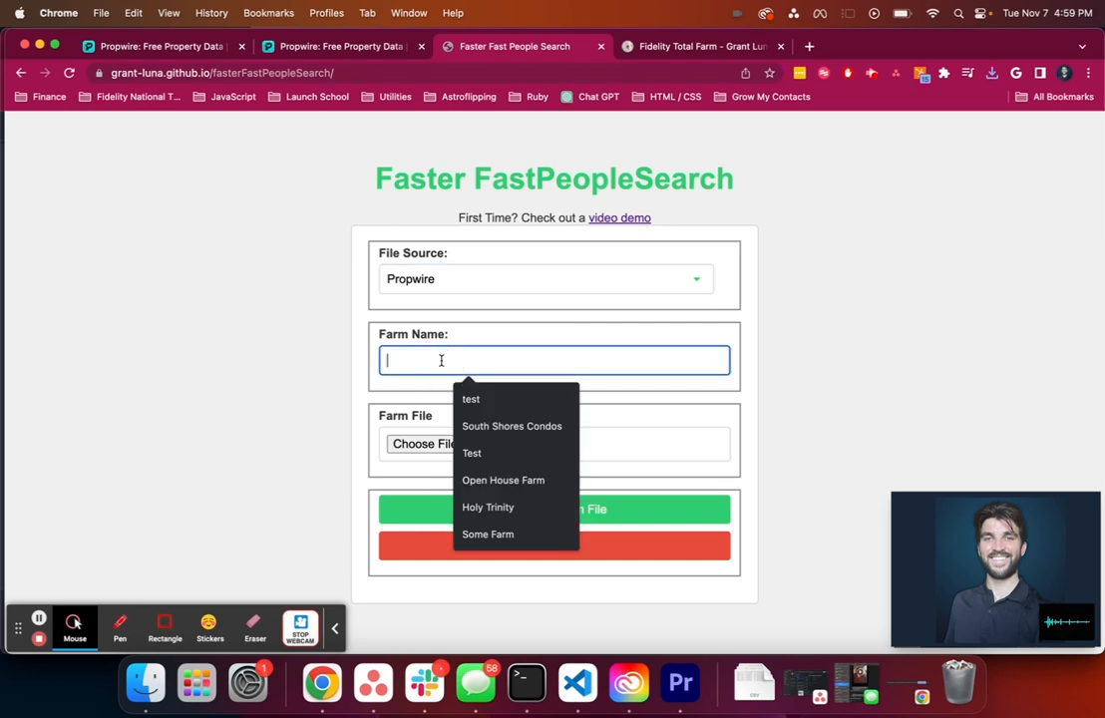
type("South Bay Preforeclosures")
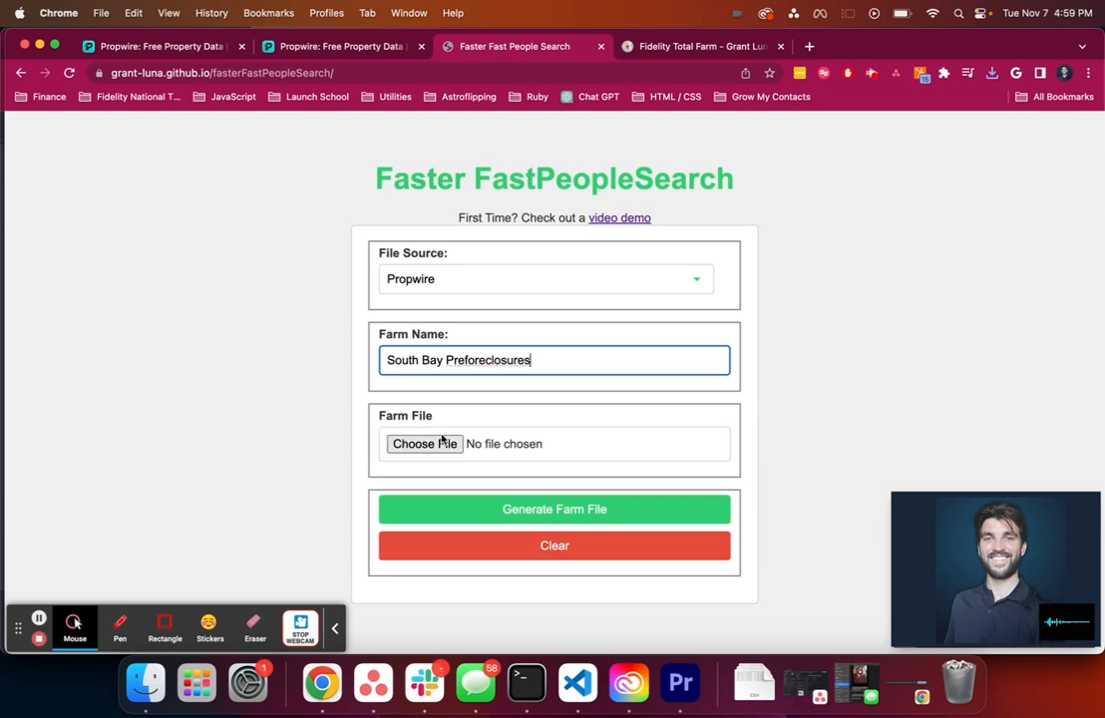
left_click(434, 447)
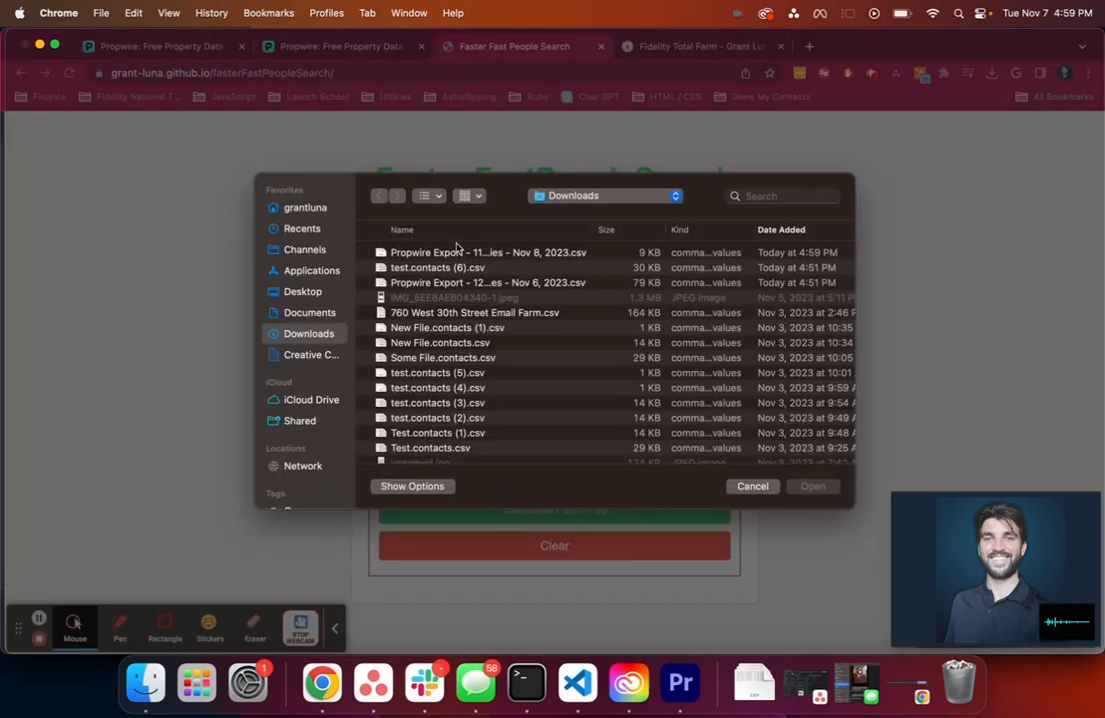
double_click(457, 251)
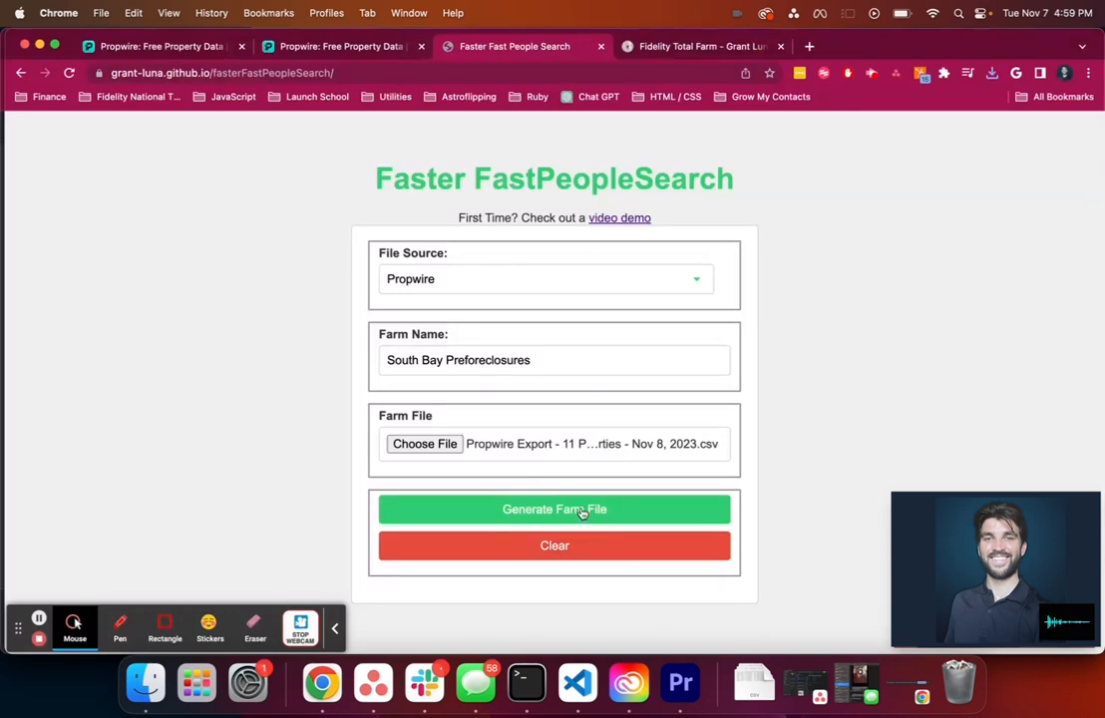
Generate the farm file, save it to the Downloads folder as South Bay Preforeclosures.contacts, and open it in Numbers
left_click(566, 510)
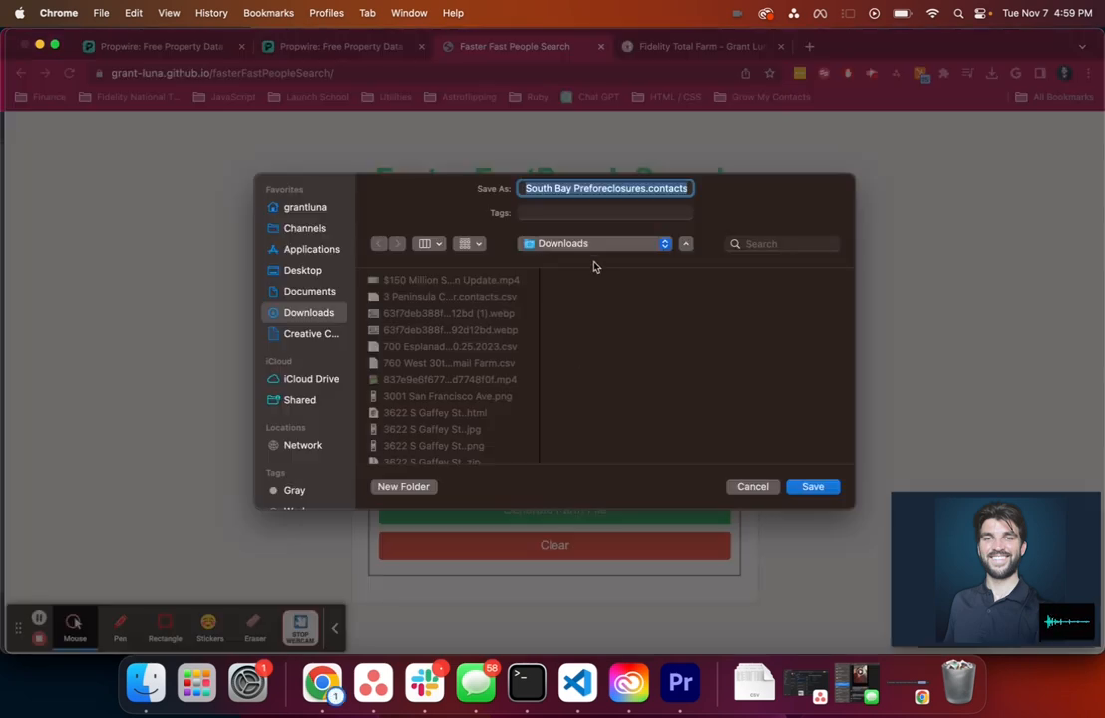
key("Return")
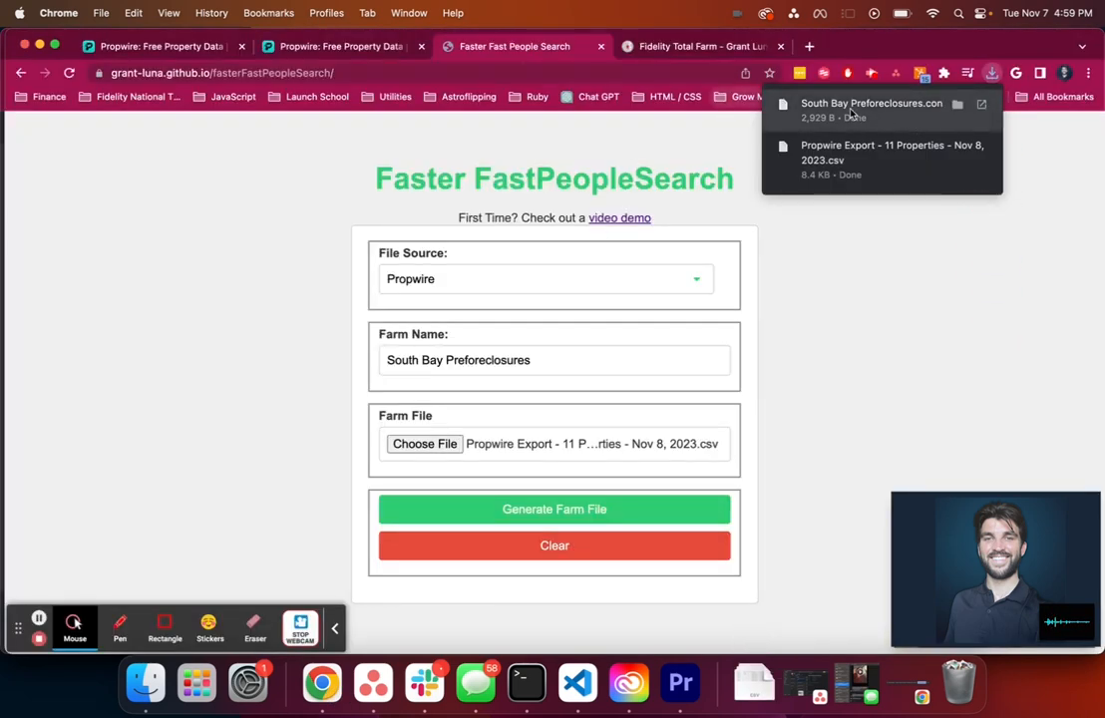
left_click(855, 110)
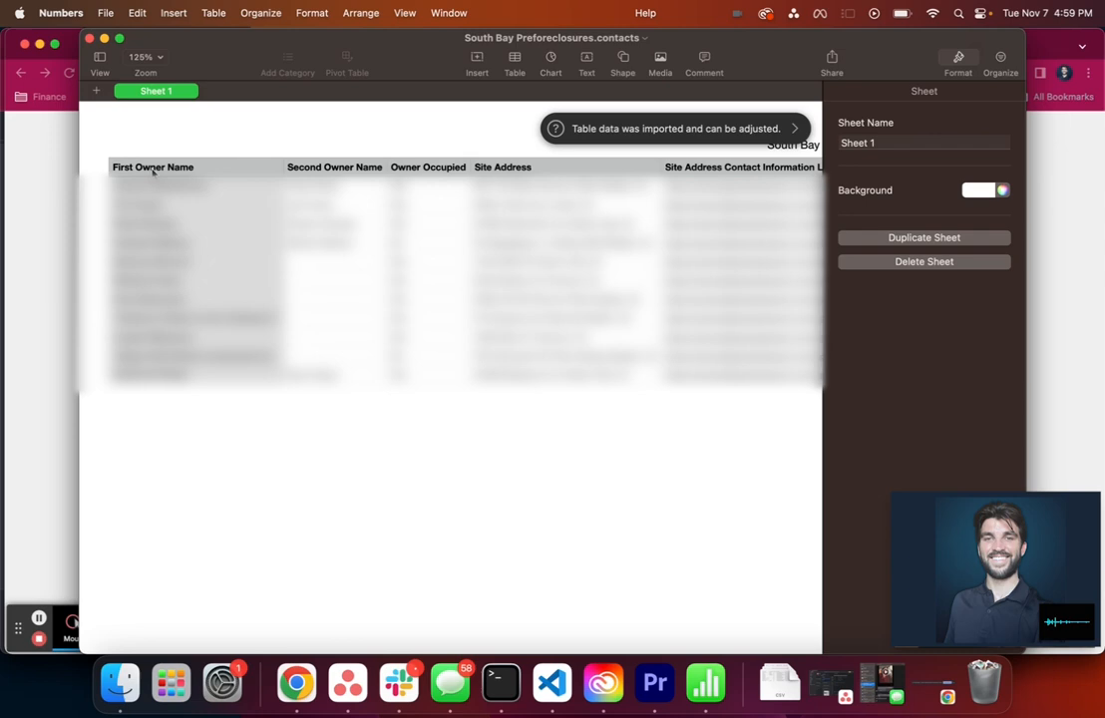
Examine the contacts table's owner, site address and mail address columns along with both contact information link columns
scroll(152, 170, "right", 2)
scroll(449, 270, "right", 6)
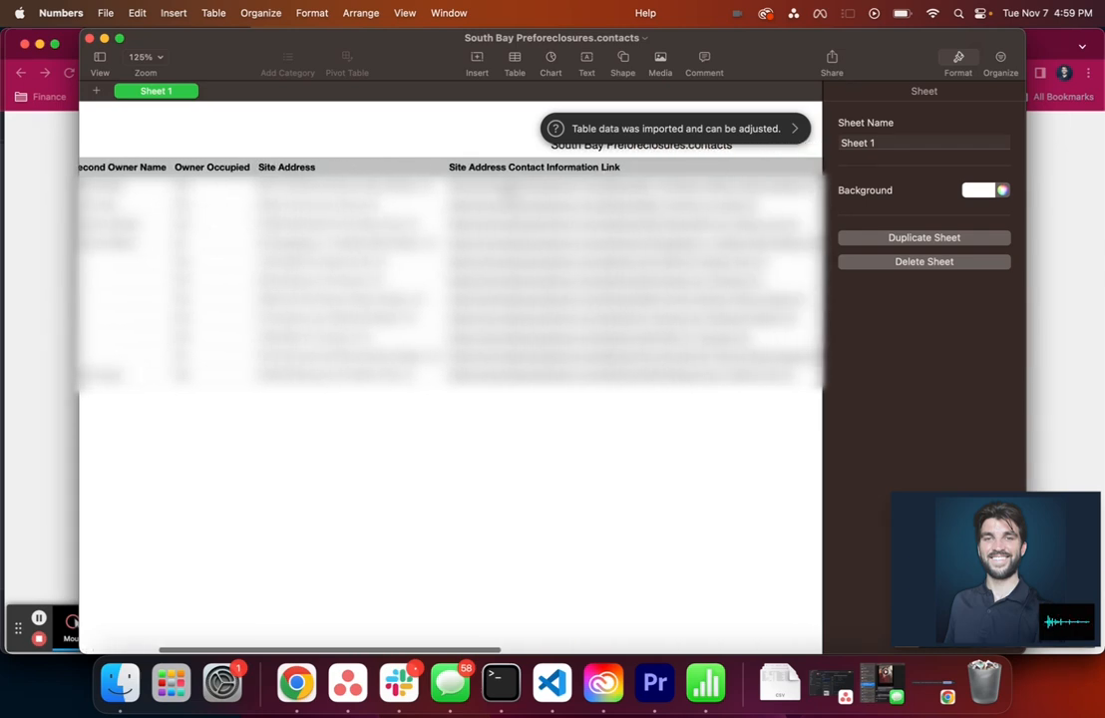
scroll(449, 269, "right", 3)
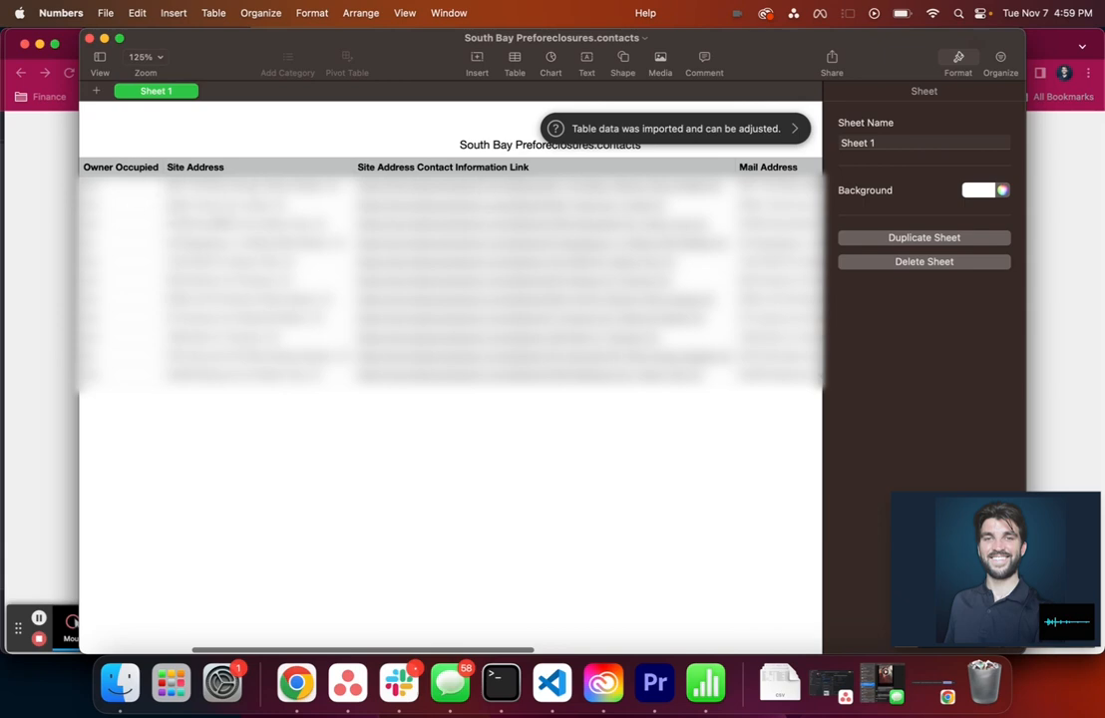
scroll(448, 270, "right", 15)
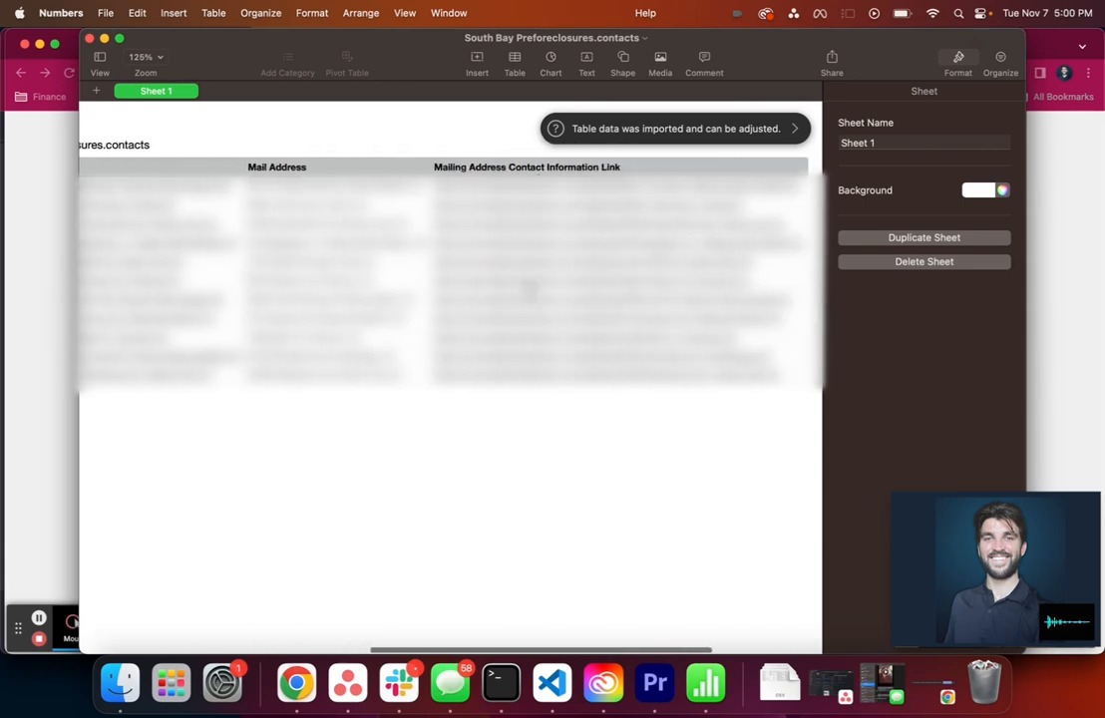
scroll(449, 270, "left", 11)
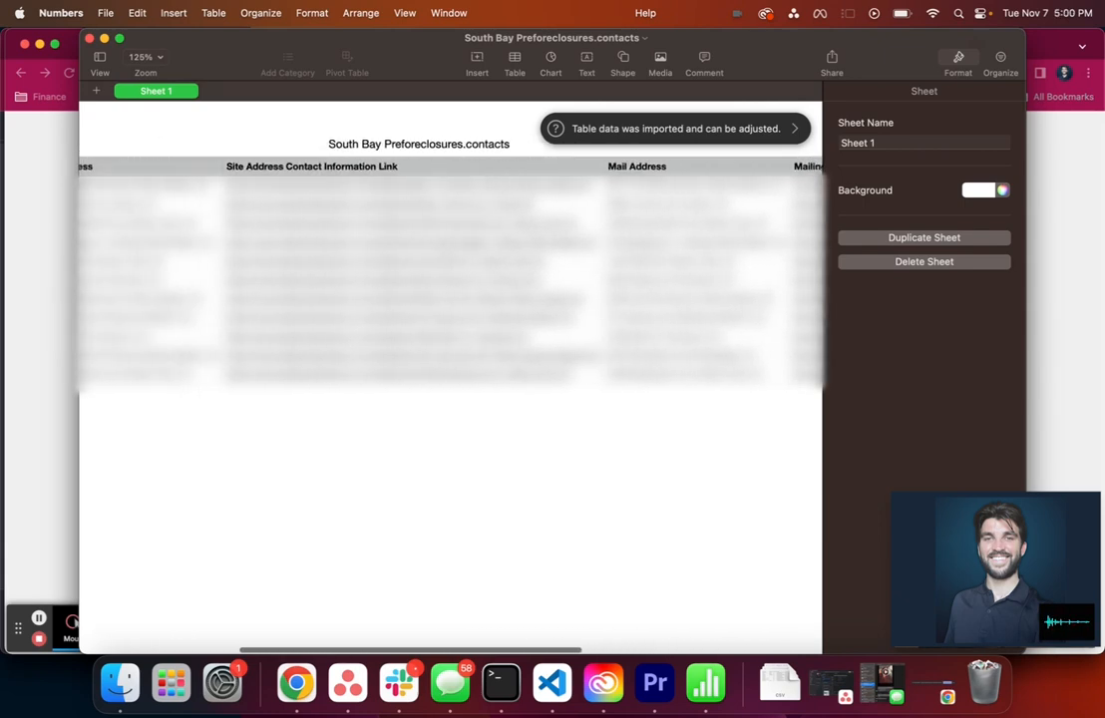
scroll(449, 269, "right", 9)
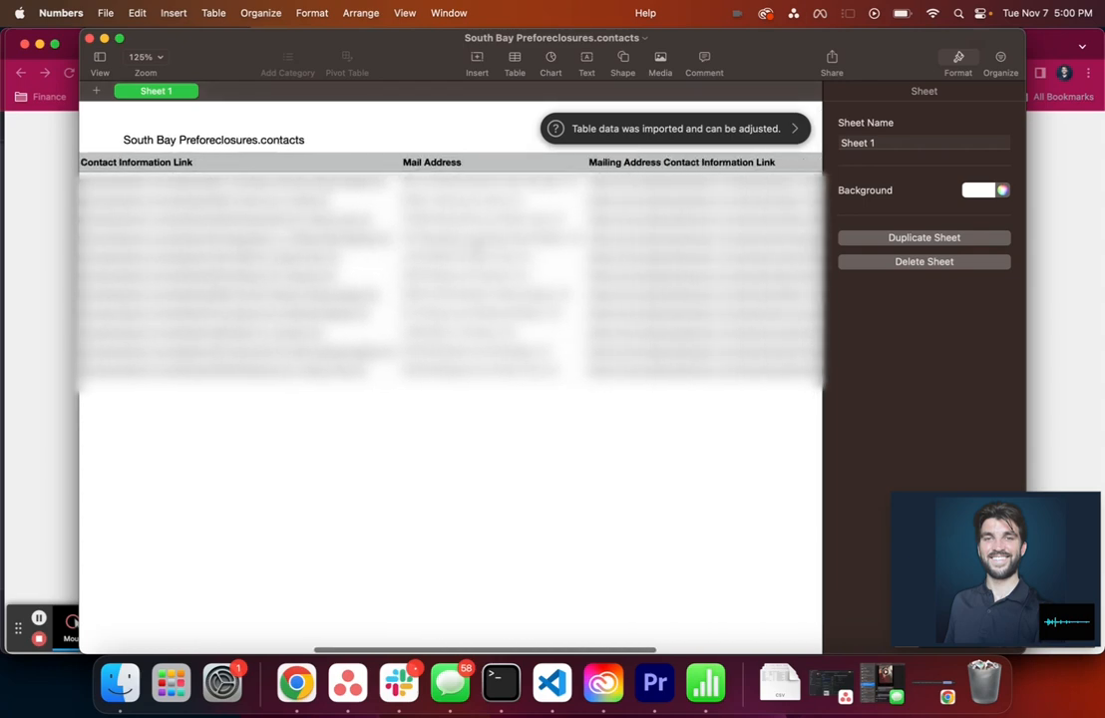
scroll(448, 269, "right", 8)
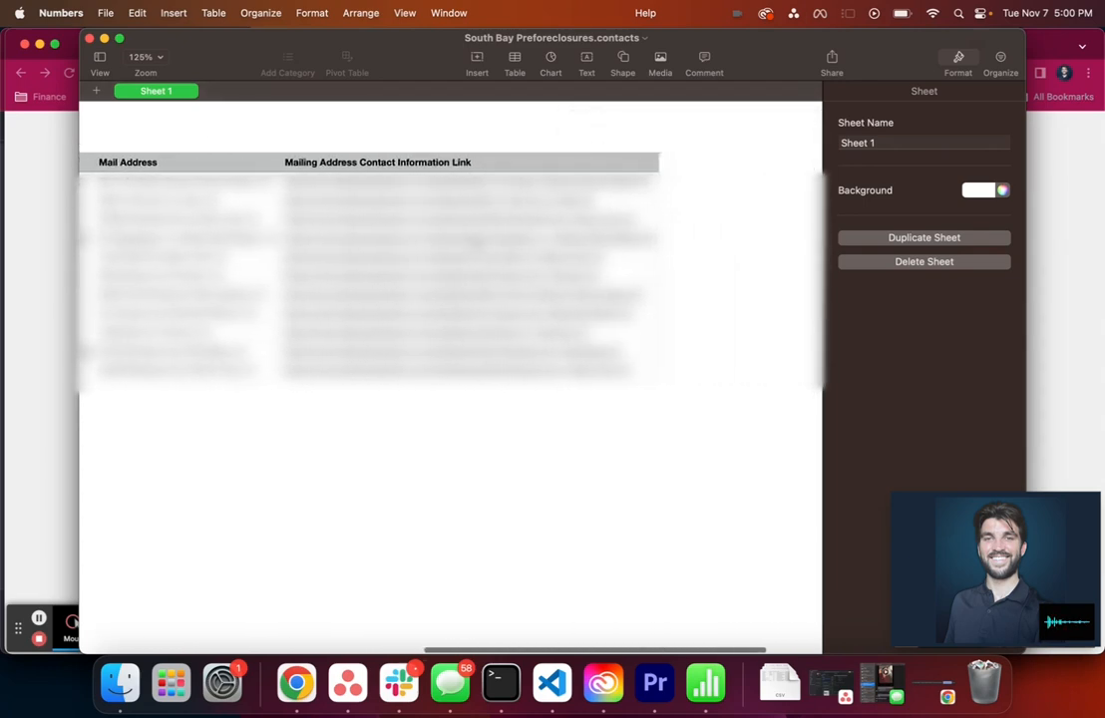
scroll(448, 269, "left", 2)
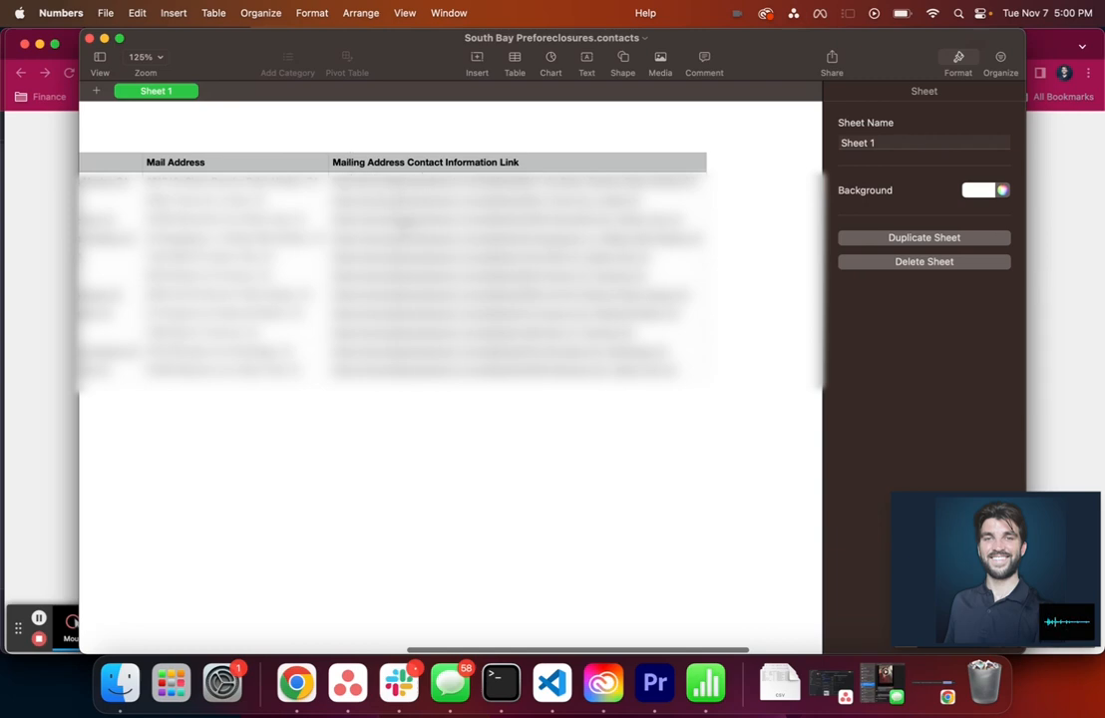
Open the mailing address contact information link of one property to view its people-search record, and return to the Faster Fast People Search page
left_click(407, 239)
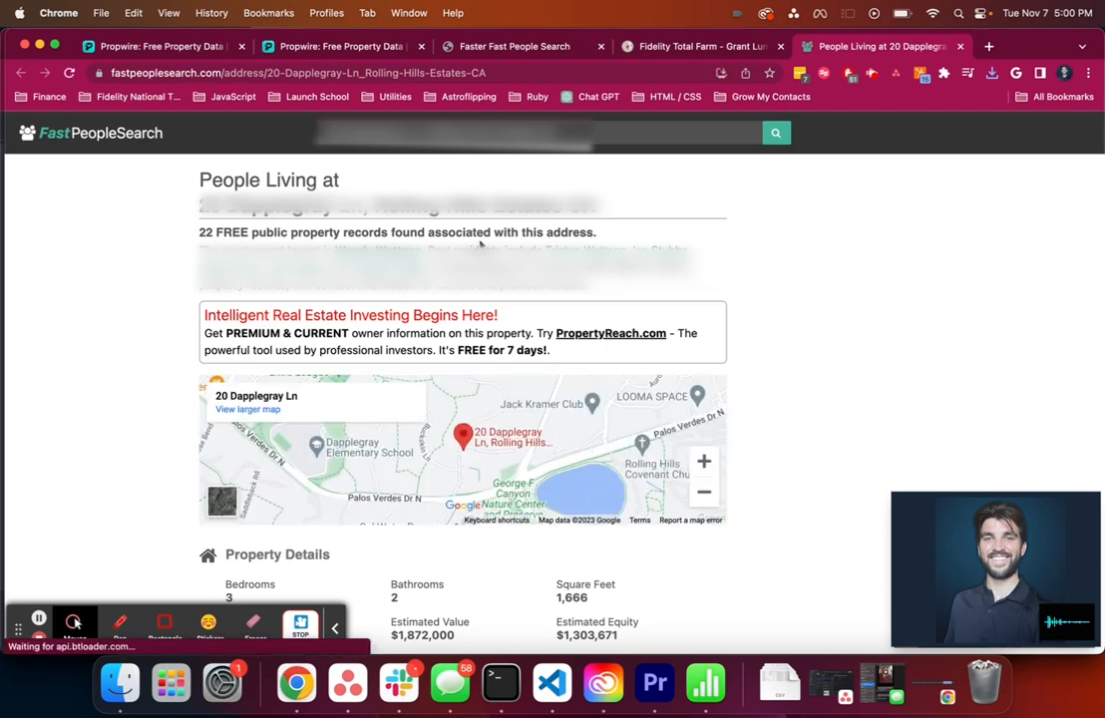
left_click(140, 47)
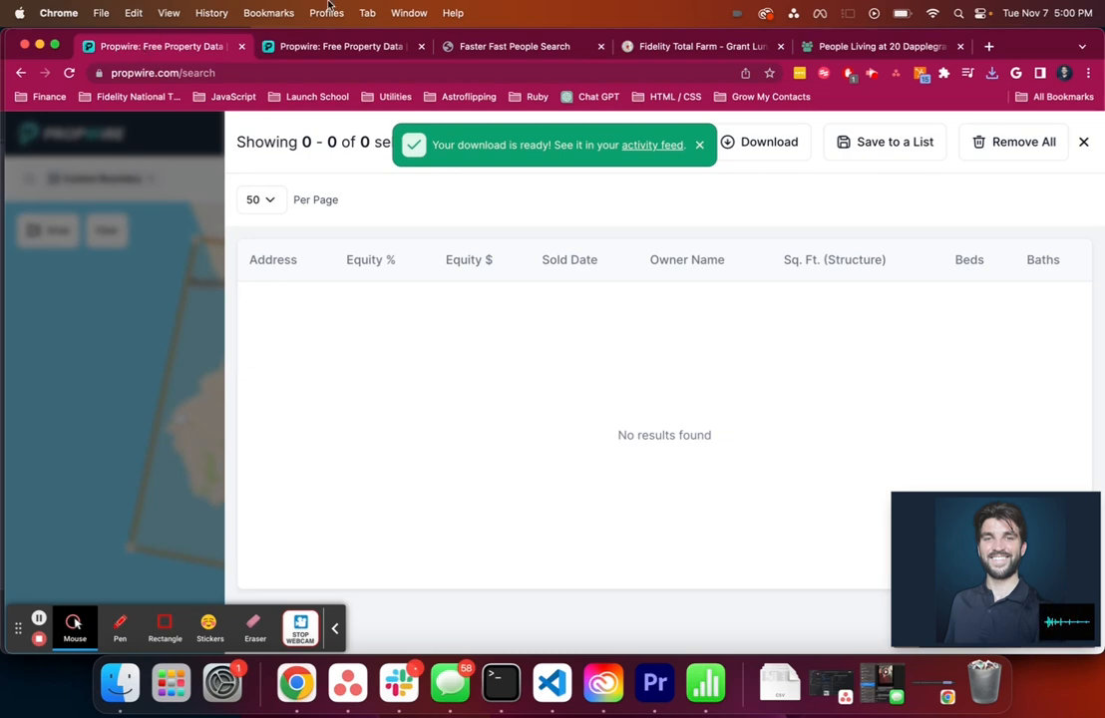
left_click(483, 54)
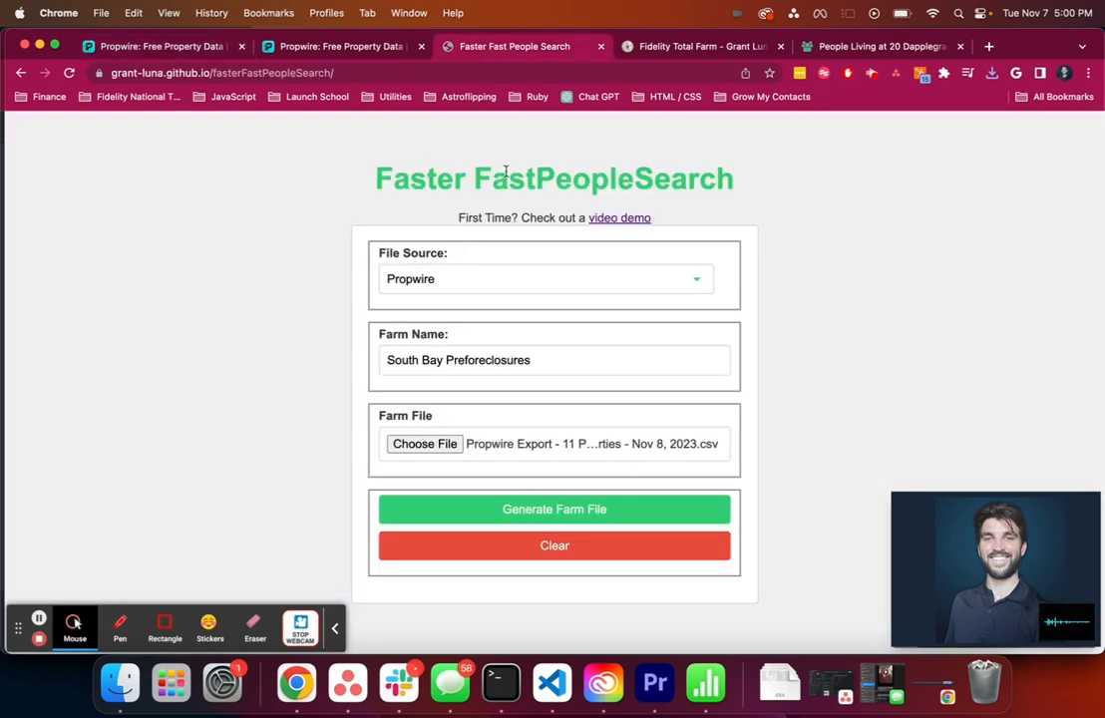